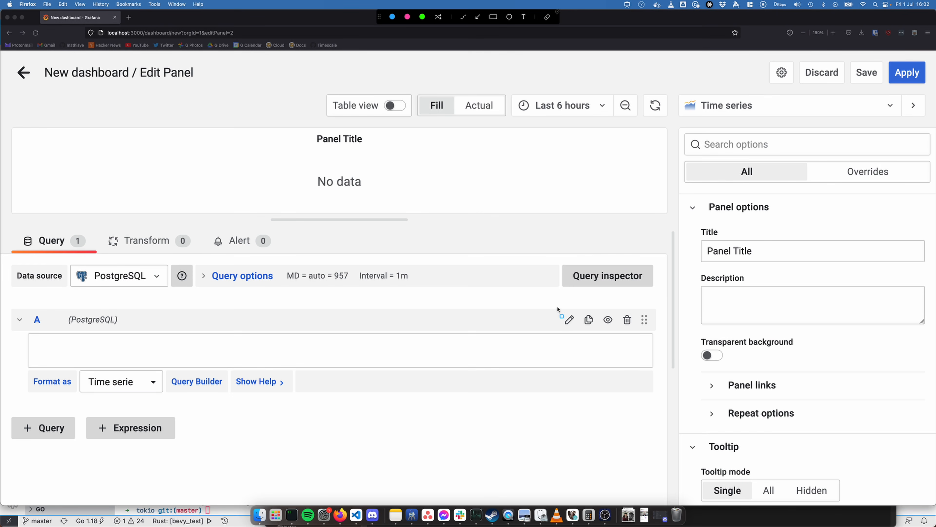
Begin the panel's SQL query with SELECT time, price and FROM stocks_real_time on separate lines
{"action": "left_click_drag", "start_coordinate": [558, 308], "coordinate": [581, 331]}
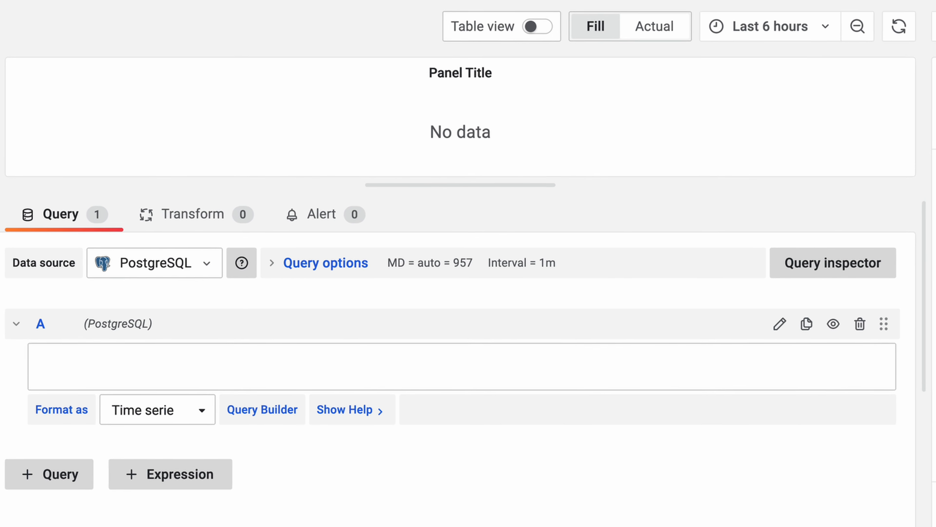
{"action": "type", "text": "SELECT ti"}
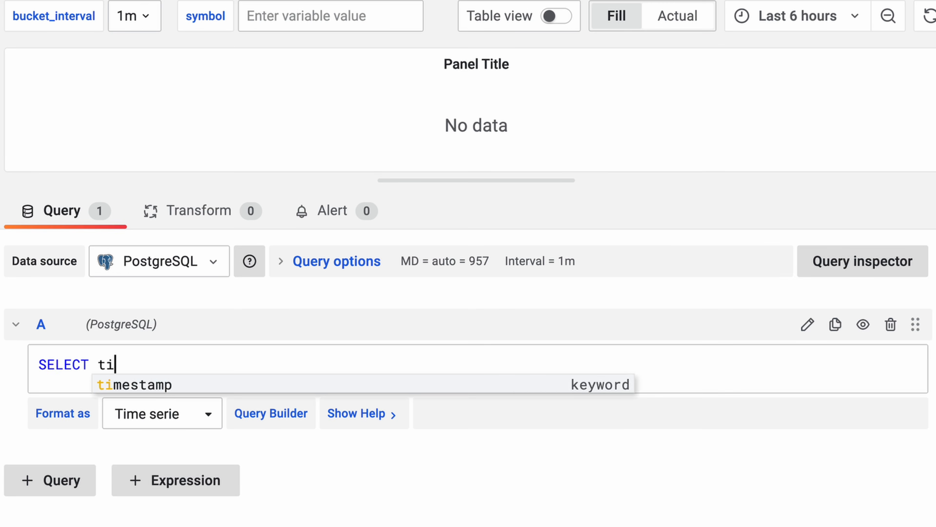
{"action": "type", "text": "me, price"}
{"action": "key", "text": "Return"}
{"action": "type", "text": "F"}
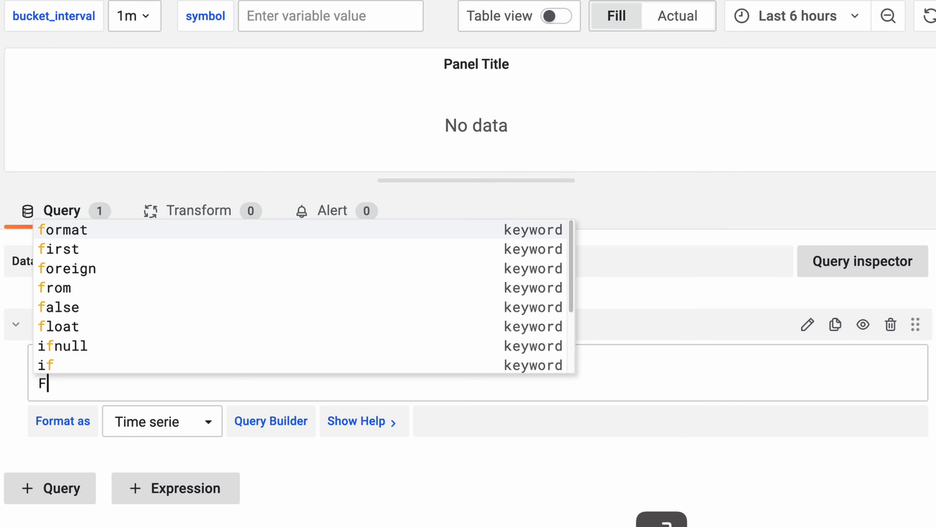
{"action": "type", "text": "ROM stocks"}
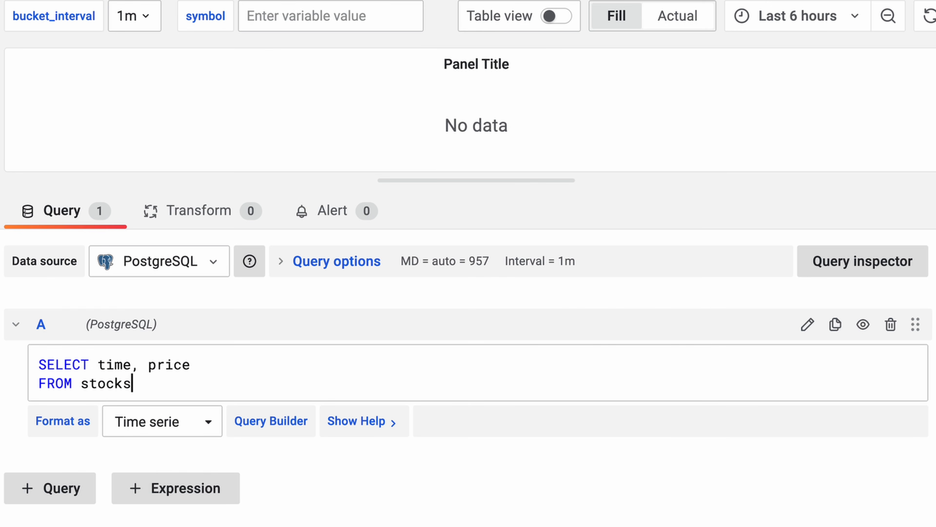
{"action": "type", "text": "_leal_time"}
{"action": "key", "text": "Return"}
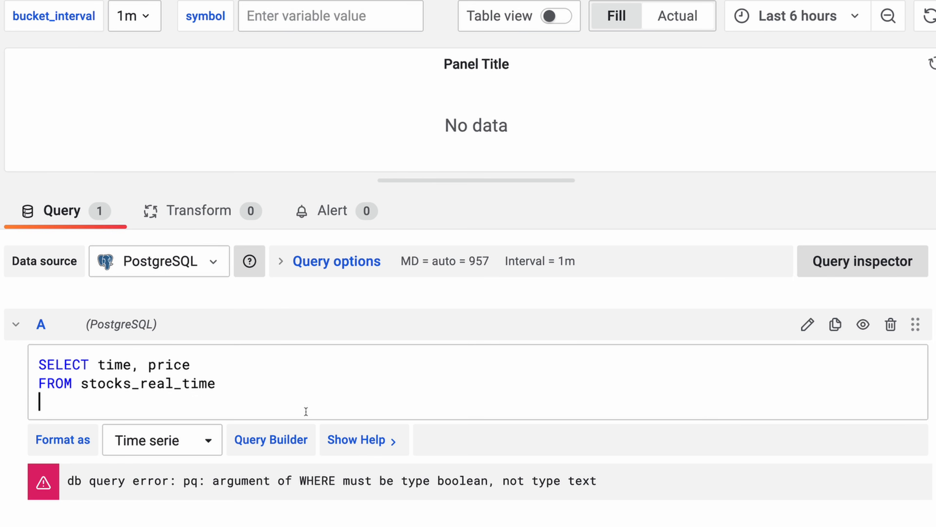
Add the filter WHERE symbol = '$symbol' to the query
{"action": "type", "text": "WHERE symbol = $"}
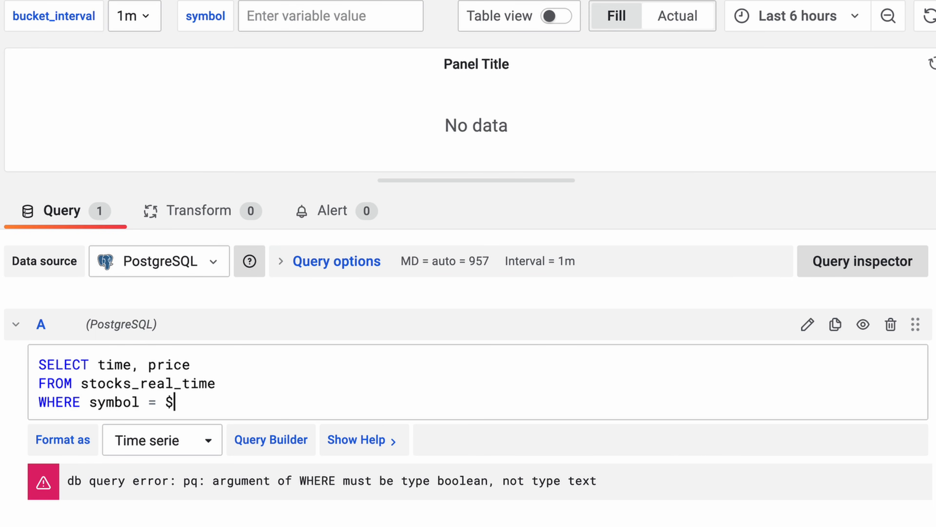
{"action": "key", "text": "BackSpace"}
{"action": "type", "text": "'$symbol"}
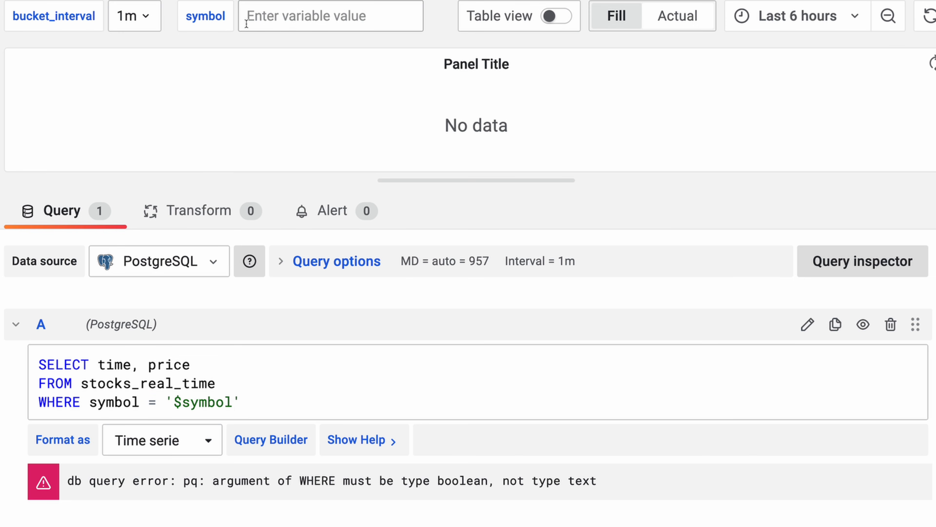
{"action": "key", "text": "End"}
Add the condition AND time >= $__timeFrom()::timestamptz AND time < $__timeTo()::timestamptz, and finish the query with ORDER BY time;
{"action": "key", "text": "Return"}
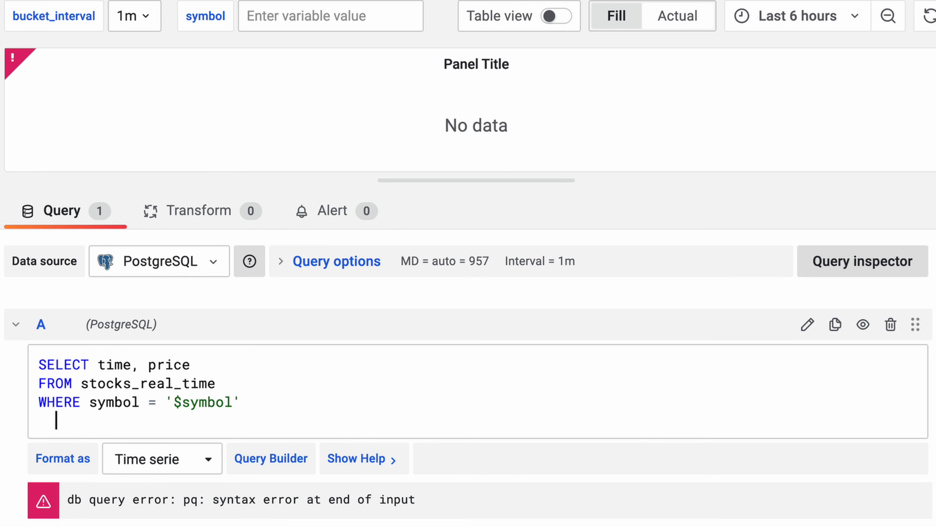
{"action": "type", "text": "AND time >= $__timeFrom()::timestamptz AND time < $__timeTo()::timestamptz"}
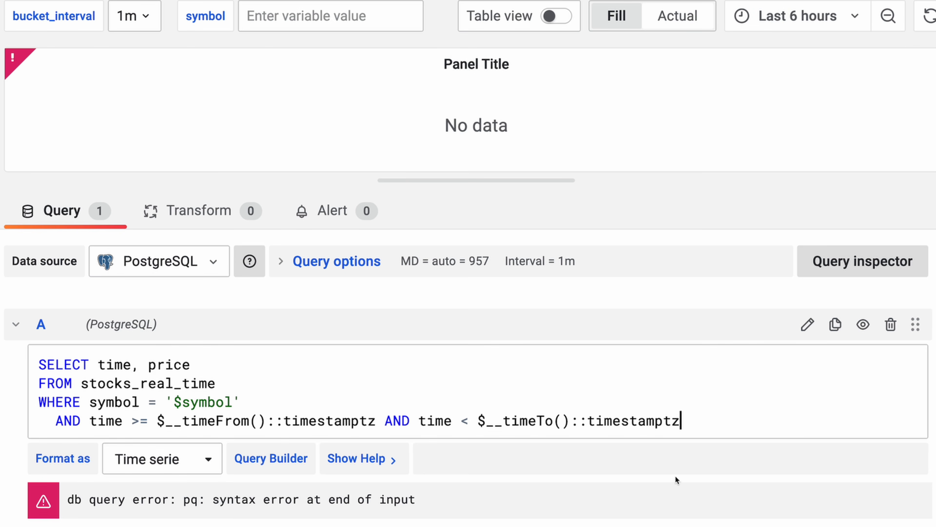
{"action": "key", "text": "Return"}
{"action": "key", "text": "BackSpace"}
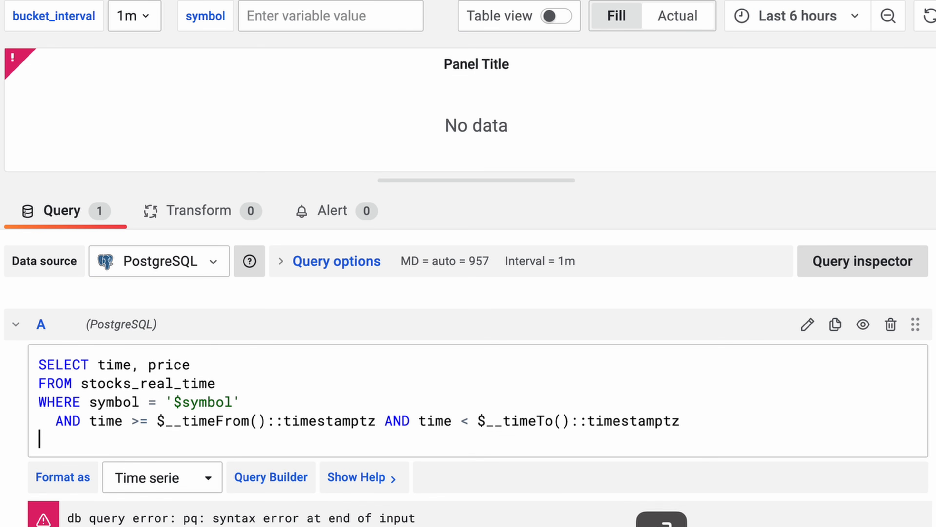
{"action": "type", "text": "ORDER BY "}
{"action": "type", "text": "time;"}
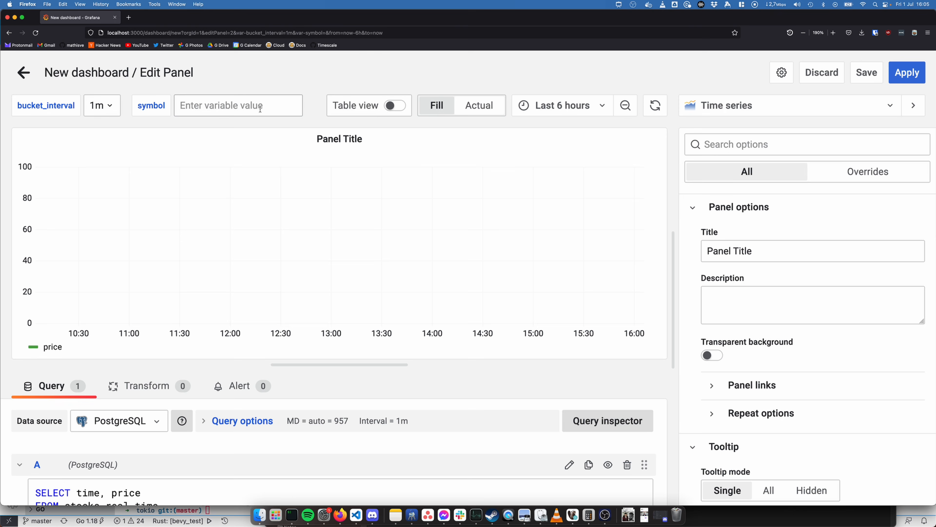
Set the symbol dashboard variable to AMZN and run the query with it
{"action": "left_click", "coordinate": [260, 108]}
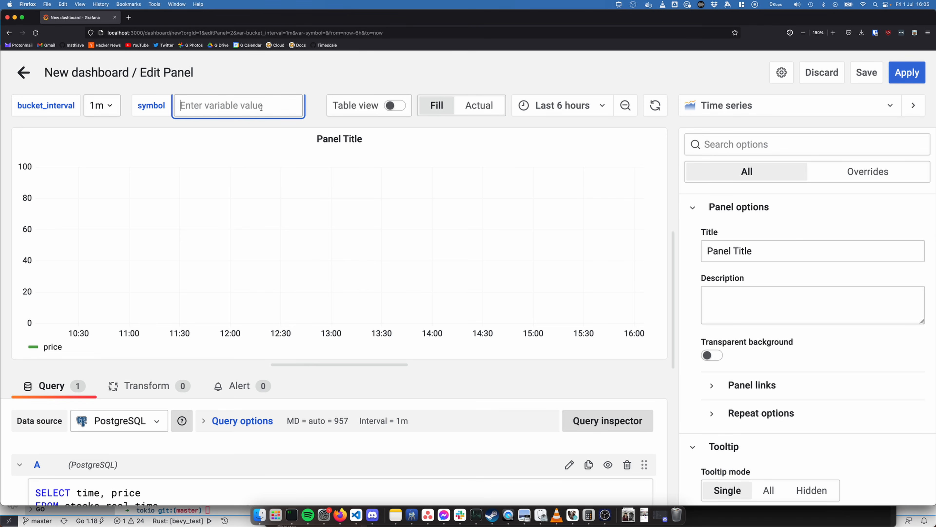
{"action": "type", "text": "AMZN"}
{"action": "key", "text": "Return"}
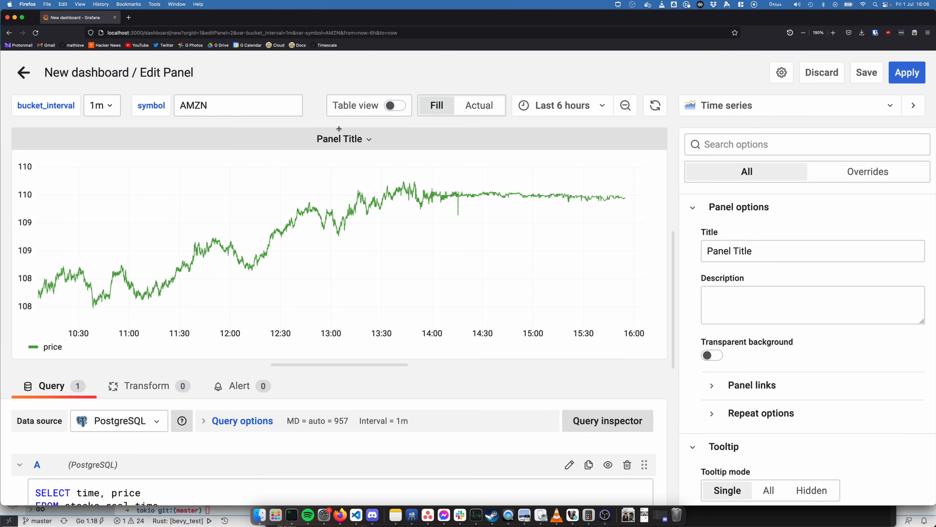
Examine the raw query rows as a table, and return to the graph
{"action": "left_click", "coordinate": [395, 105]}
{"action": "scroll", "coordinate": [442, 222], "scroll_direction": "down", "scroll_amount": 20}
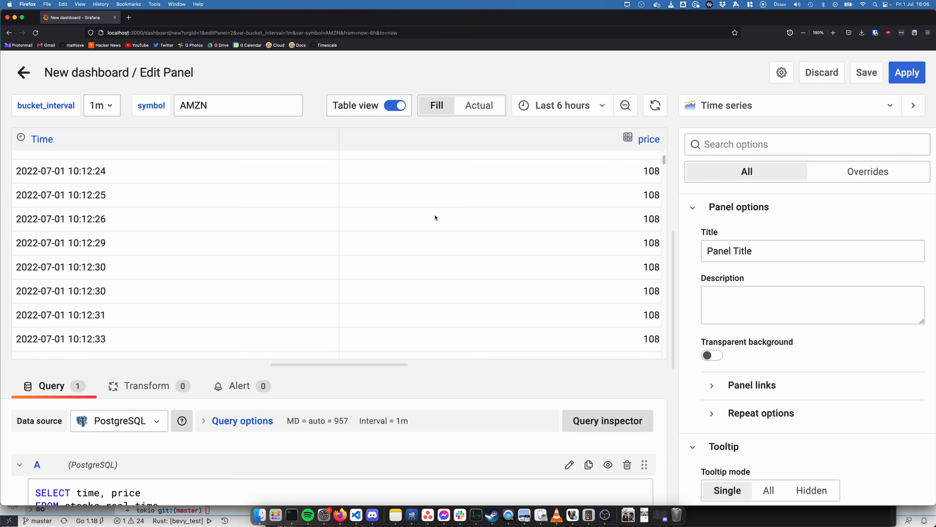
{"action": "left_click", "coordinate": [394, 105]}
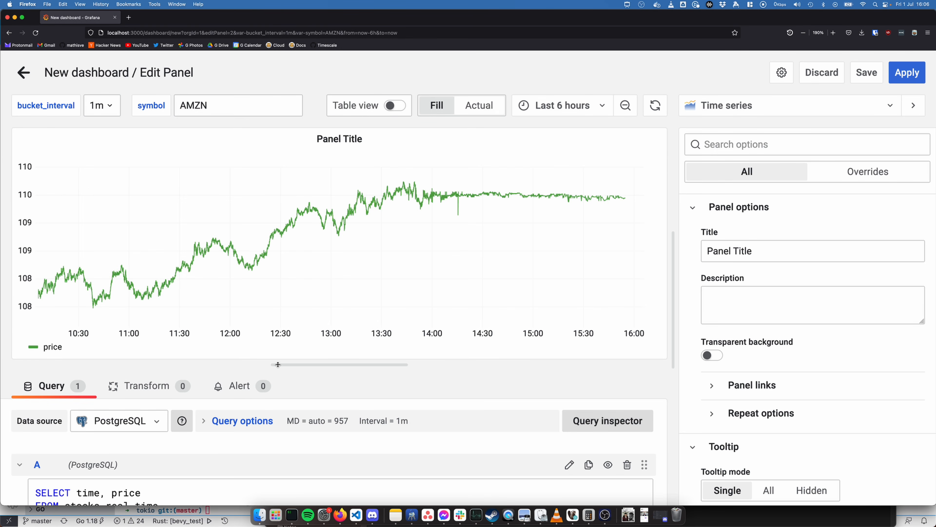
Enlarge the query editor area below the graph and set the dashboard time range to Last 30 days
{"action": "left_click_drag", "start_coordinate": [316, 365], "coordinate": [315, 271]}
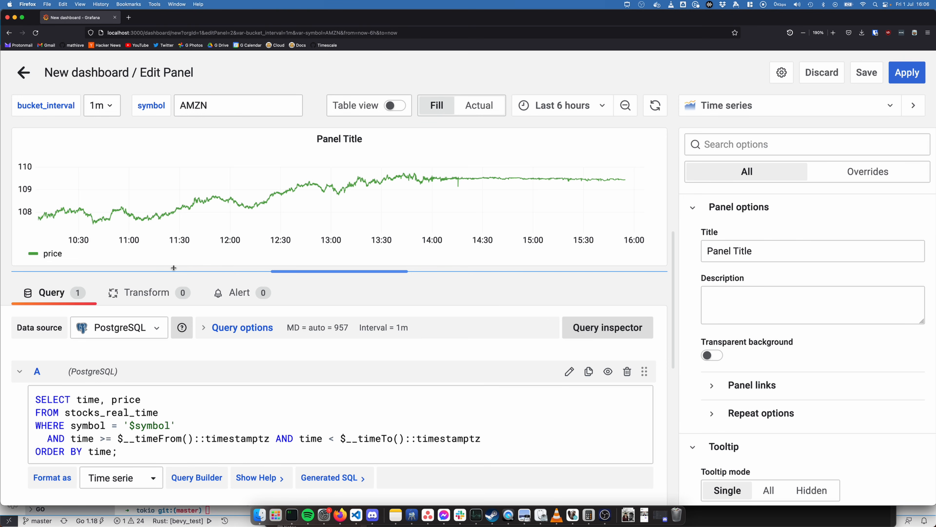
{"action": "left_click", "coordinate": [561, 106]}
{"action": "scroll", "coordinate": [557, 269], "scroll_direction": "down", "scroll_amount": 3}
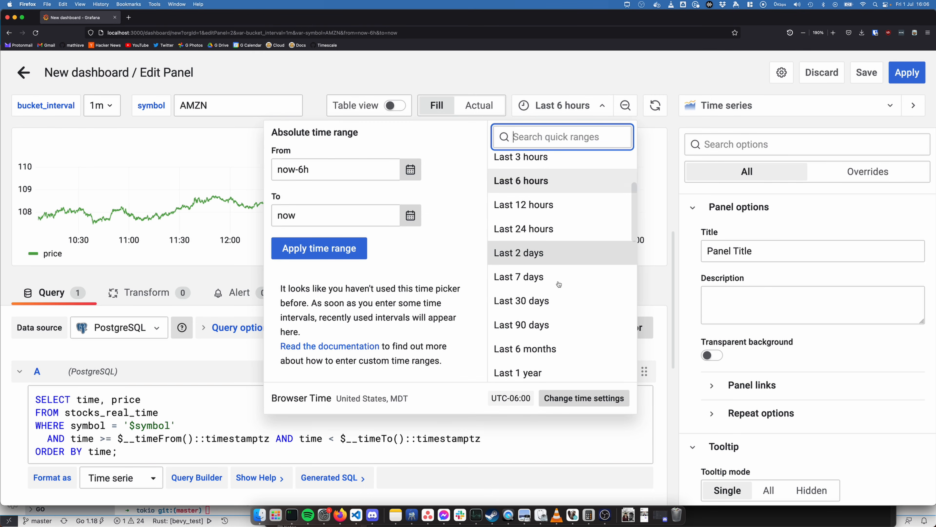
{"action": "scroll", "coordinate": [559, 284], "scroll_direction": "down", "scroll_amount": 2}
{"action": "left_click", "coordinate": [546, 262]}
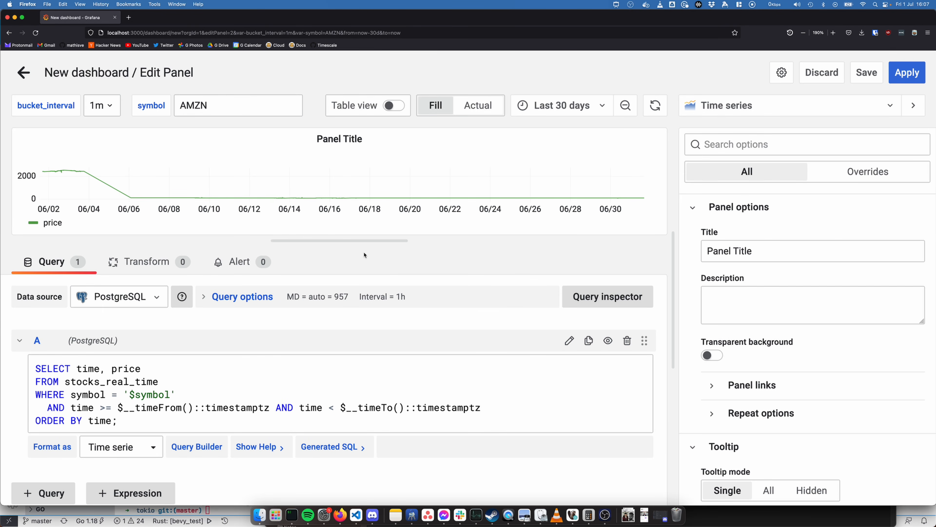
{"action": "left_click_drag", "start_coordinate": [367, 240], "coordinate": [366, 233]}
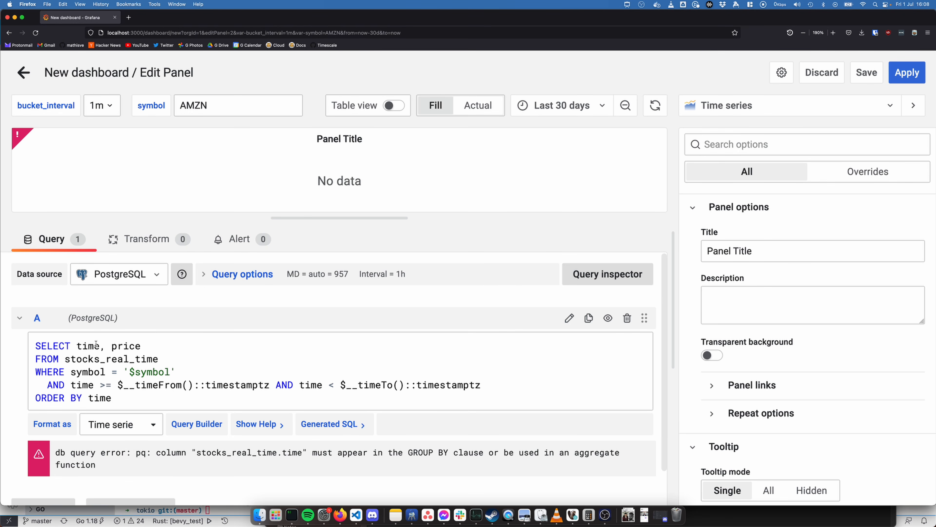
Put the price column of the SELECT clause on its own indented line
{"action": "left_click", "coordinate": [105, 345]}
{"action": "key", "text": "Return"}
{"action": "key", "text": "Tab"}
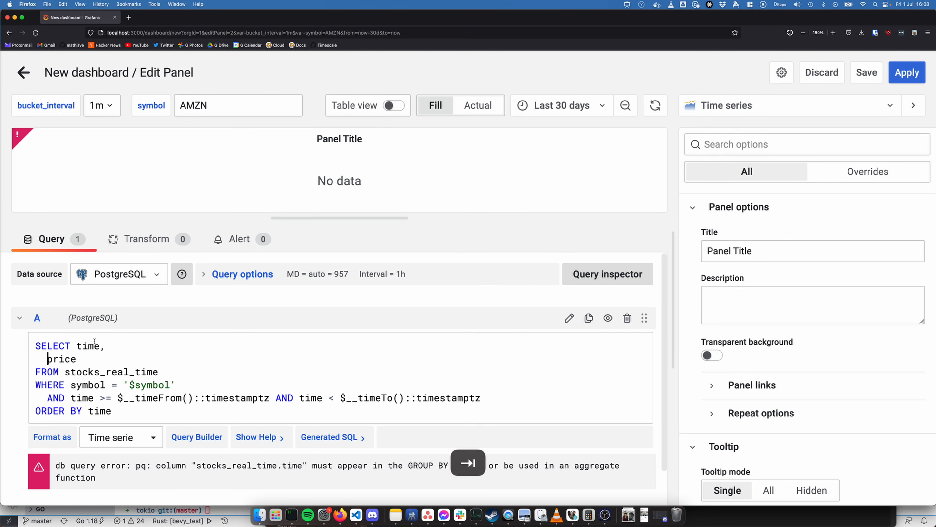
Replace the selected time column with time_bucket('$bucket_interval', time) as time
{"action": "type", "text": "_bucket"}
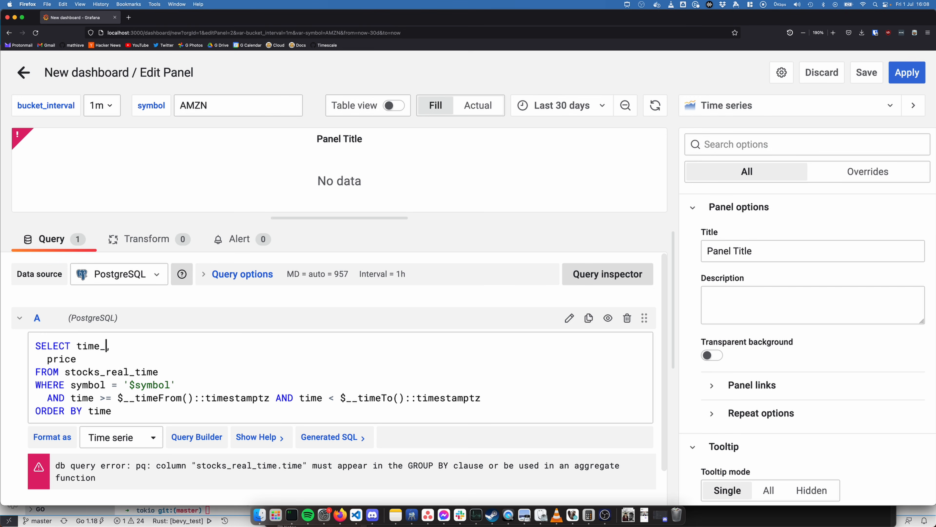
{"action": "type", "text": "('$"}
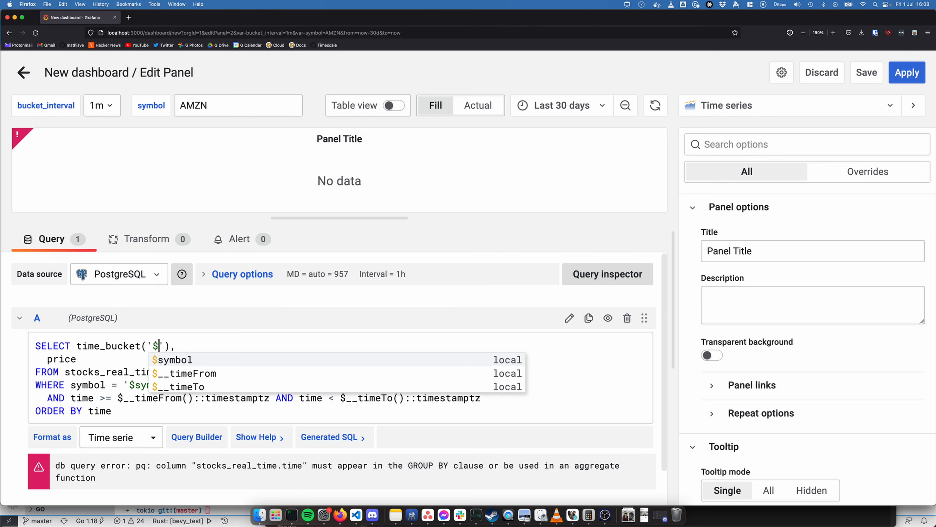
{"action": "type", "text": "bucket)"}
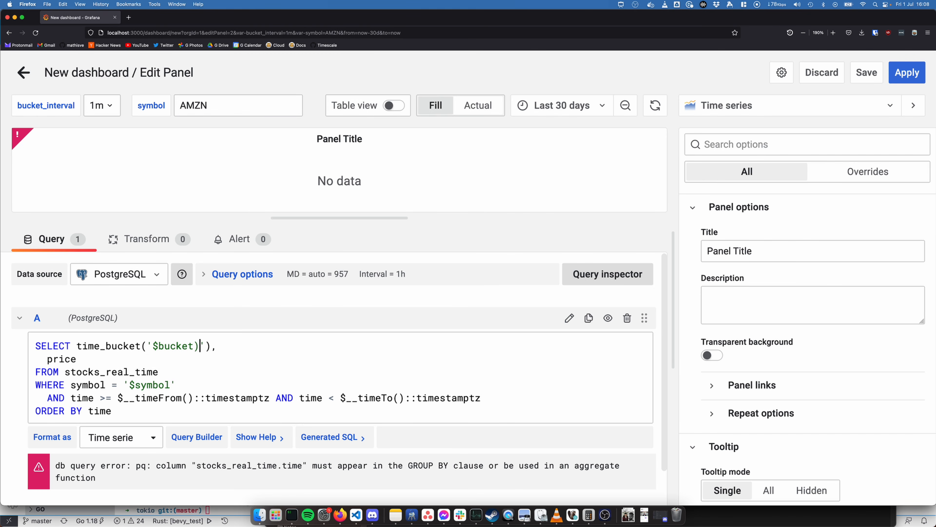
{"action": "type", "text": "interval"}
{"action": "key", "text": "Right"}
{"action": "type", "text": ", time"}
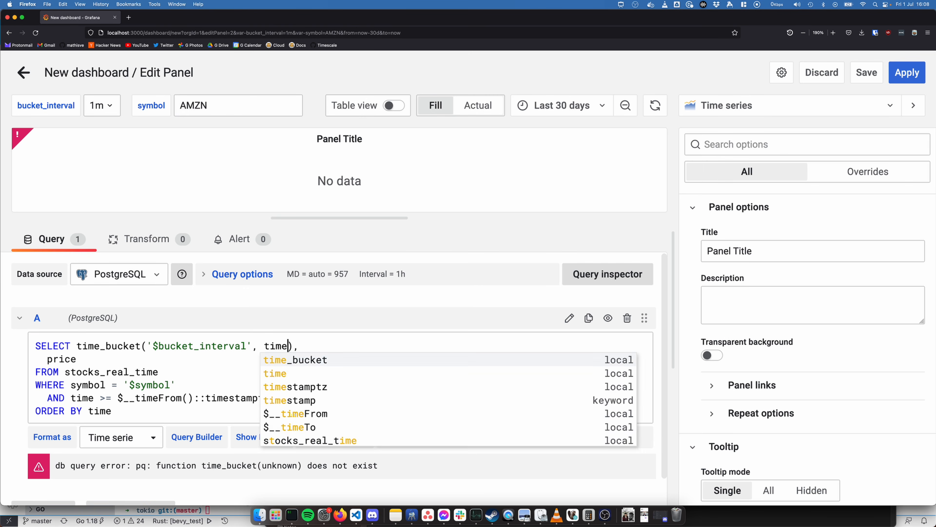
{"action": "key", "text": "Right"}
{"action": "type", "text": "as ti"}
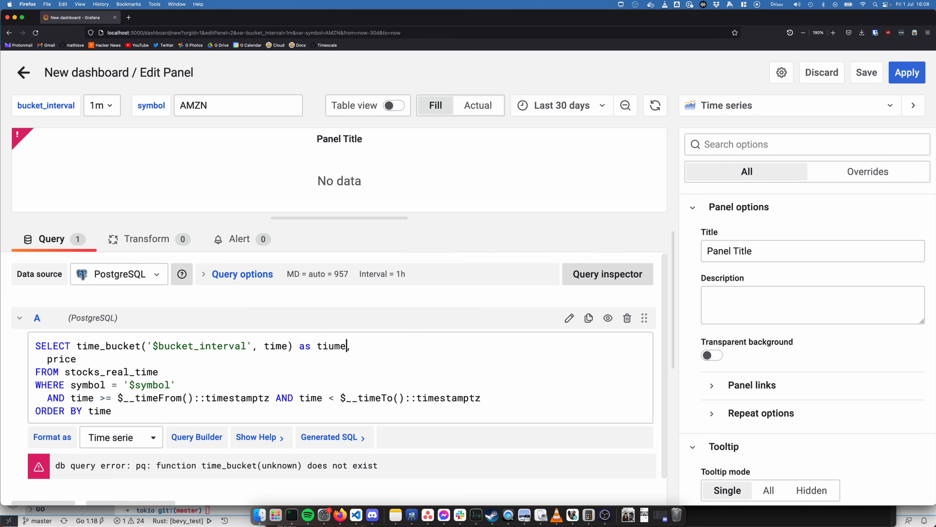
{"action": "type", "text": "me"}
Wrap the price column in an average as AVG(price)
{"action": "key", "text": "Down"}
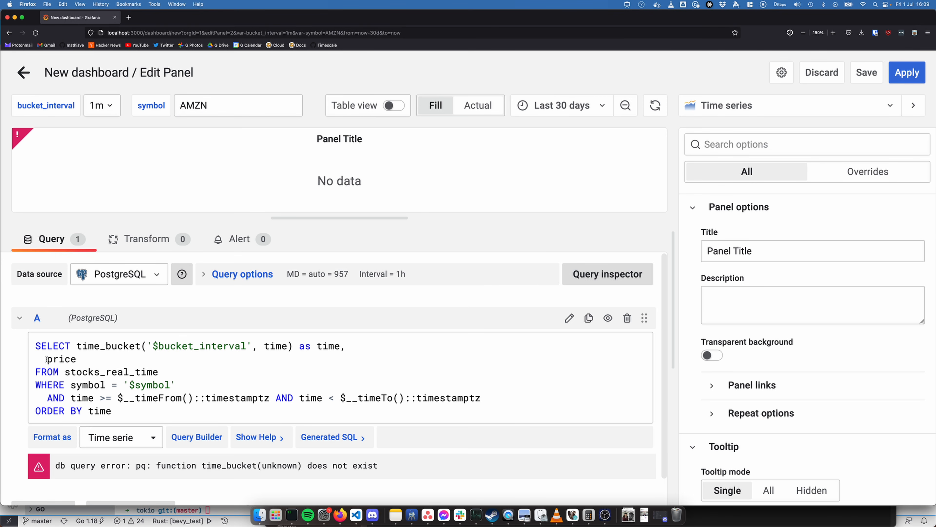
{"action": "type", "text": "AVG("}
{"action": "key", "text": "Right"}
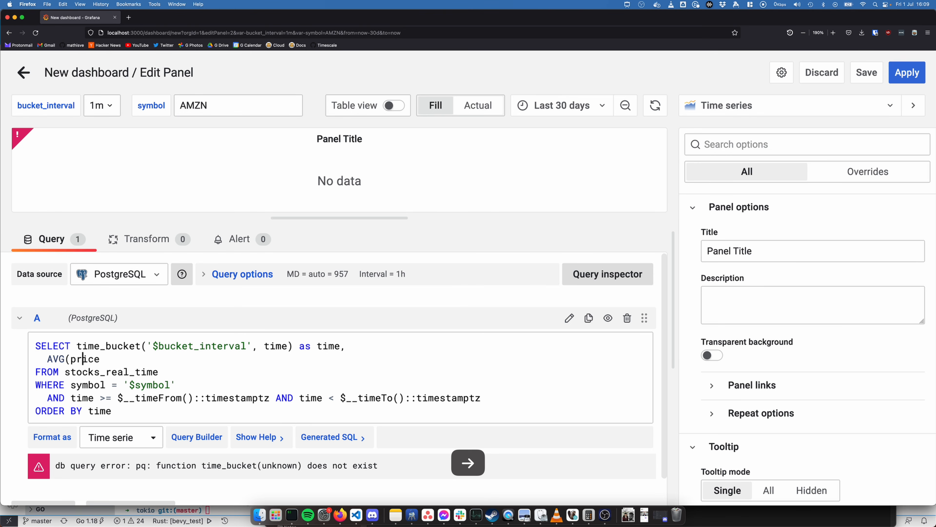
{"action": "key", "text": "Right"}
{"action": "key", "text": "Right"}
{"action": "key", "text": "Right"}
{"action": "type", "text": ")"}
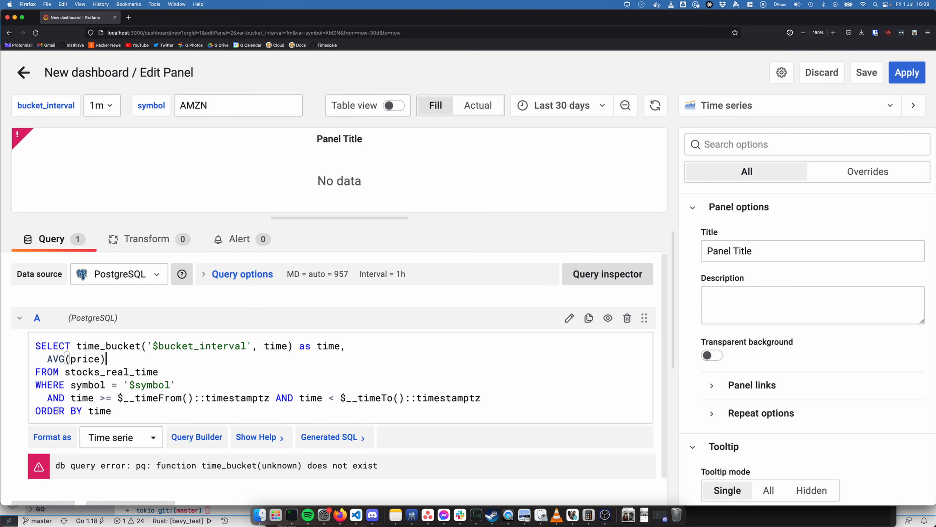
Replace the ORDER BY line with GROUP BY time_bucket('$bucket_interval', time); and run the query
{"action": "left_click_drag", "start_coordinate": [108, 411], "coordinate": [34, 409]}
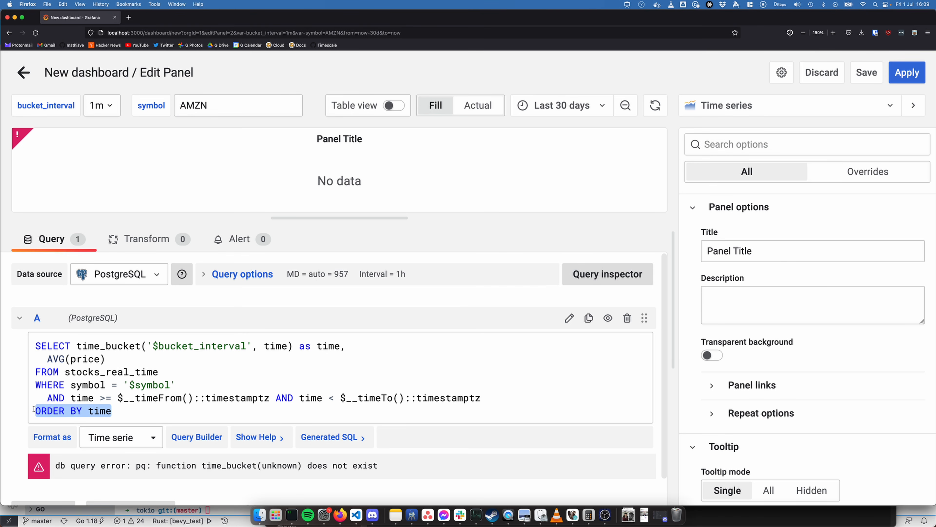
{"action": "type", "text": "GROUP "}
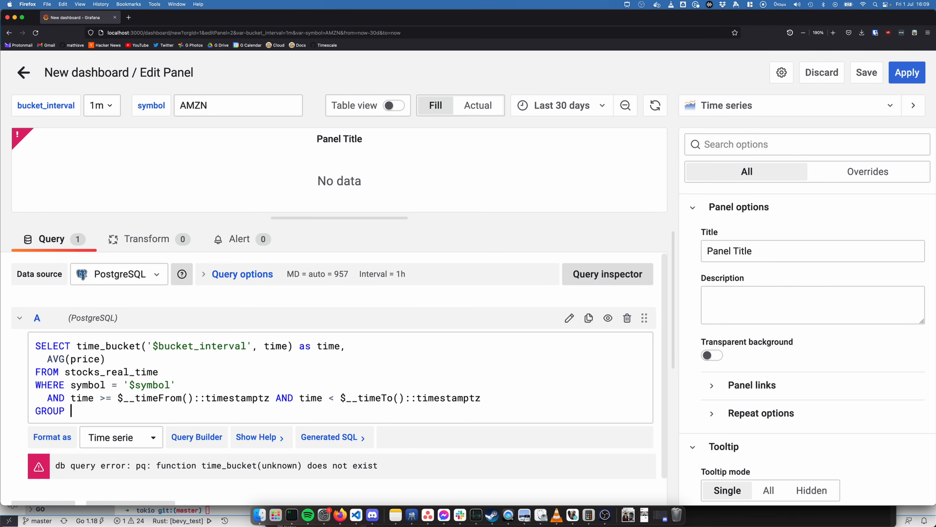
{"action": "type", "text": "BY time_"}
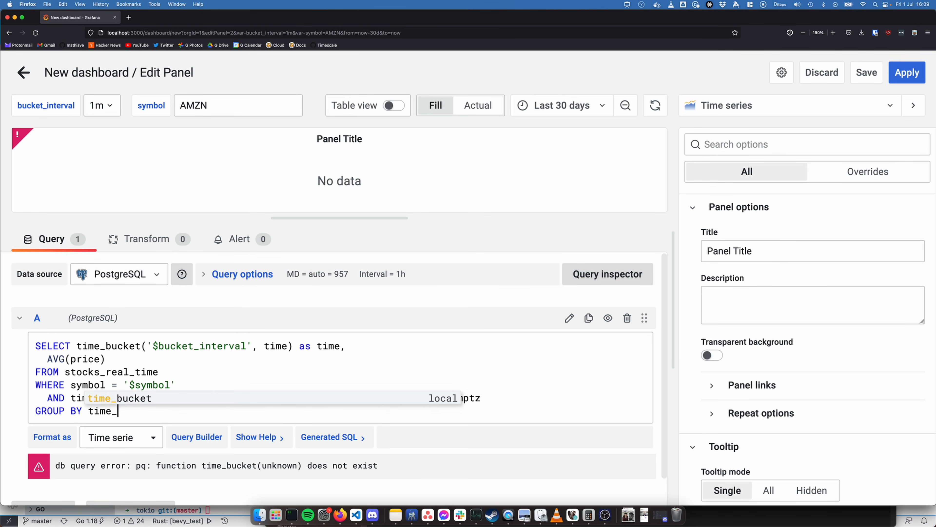
{"action": "type", "text": "bucket('$bucket"}
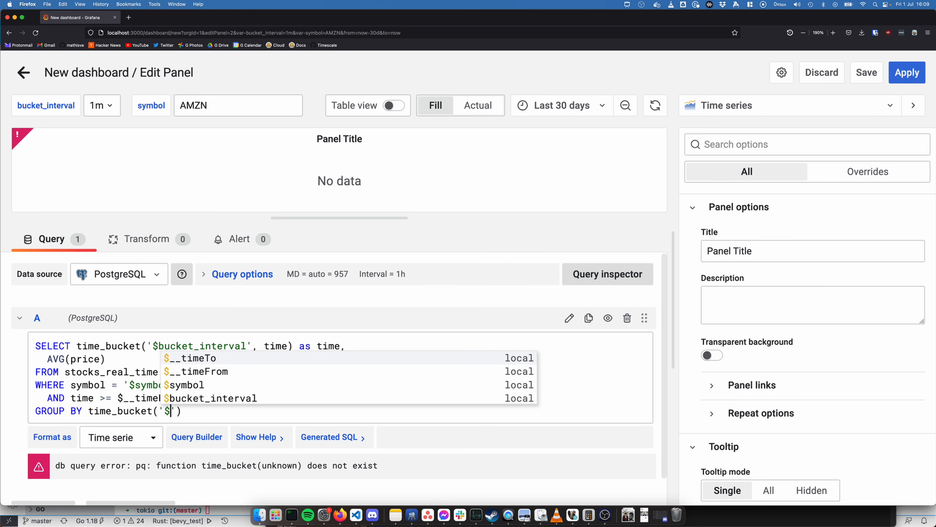
{"action": "key", "text": "Tab"}
{"action": "key", "text": "Right"}
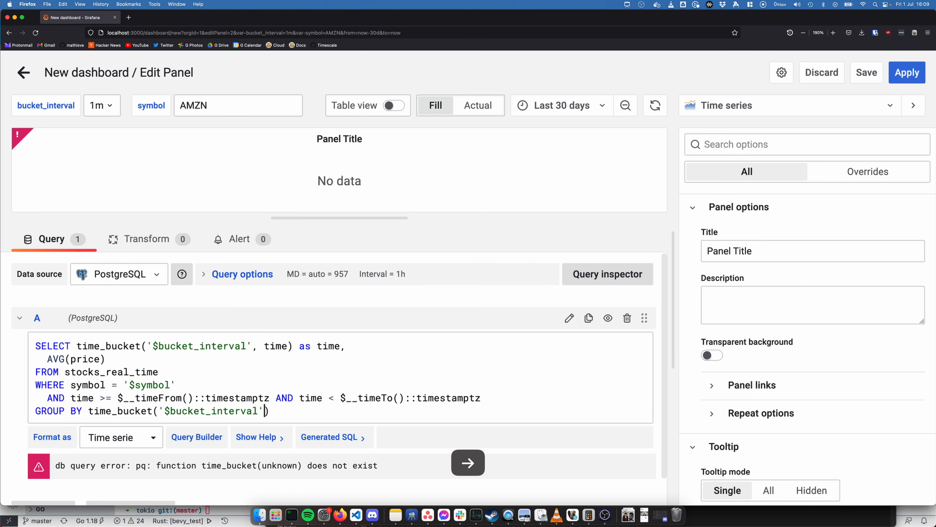
{"action": "type", "text": ", time"}
{"action": "key", "text": "Right"}
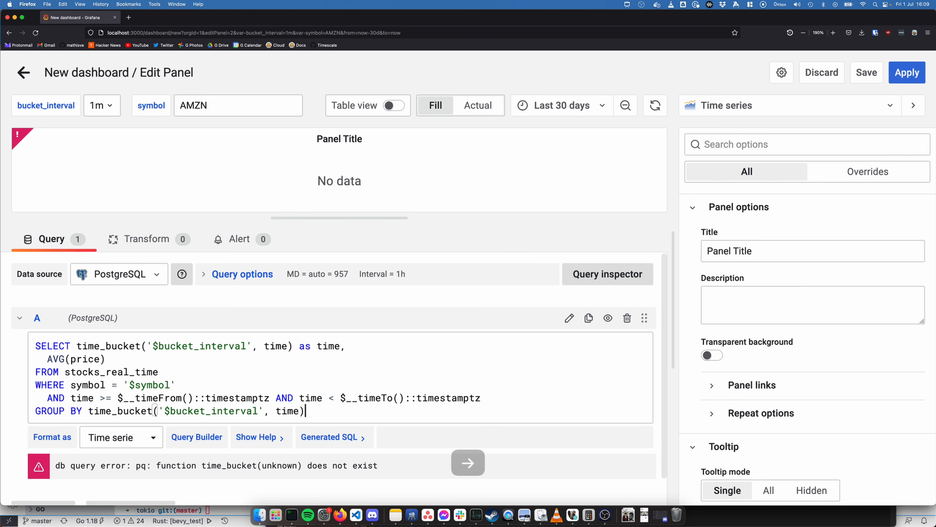
{"action": "type", "text": ";"}
{"action": "left_click", "coordinate": [257, 313]}
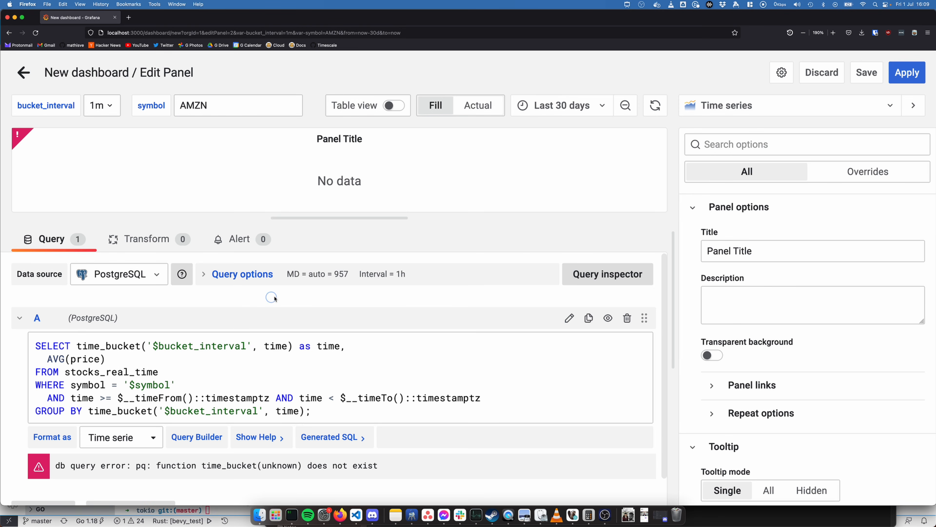
Enlarge the chart preview area and set the time range to Last 6 hours
{"action": "left_click_drag", "start_coordinate": [344, 214], "coordinate": [333, 284]}
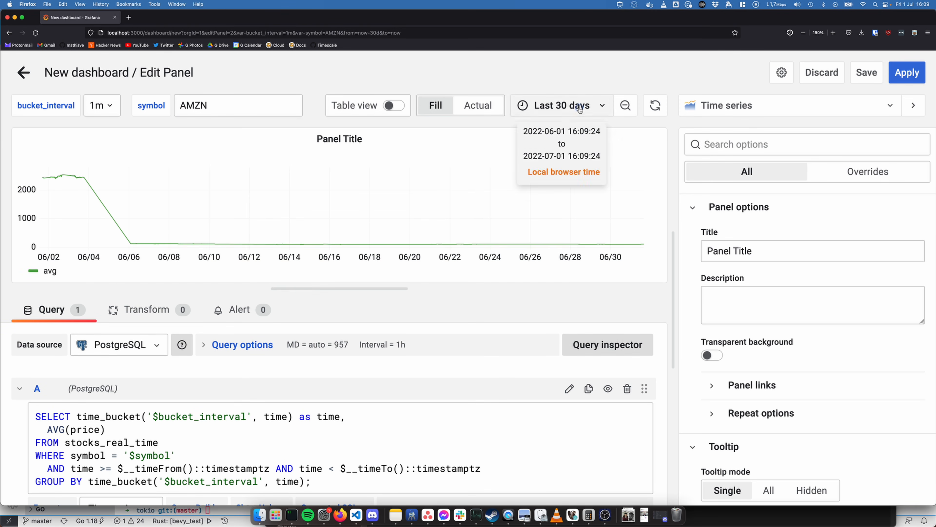
{"action": "left_click", "coordinate": [561, 105]}
{"action": "left_click", "coordinate": [550, 284]}
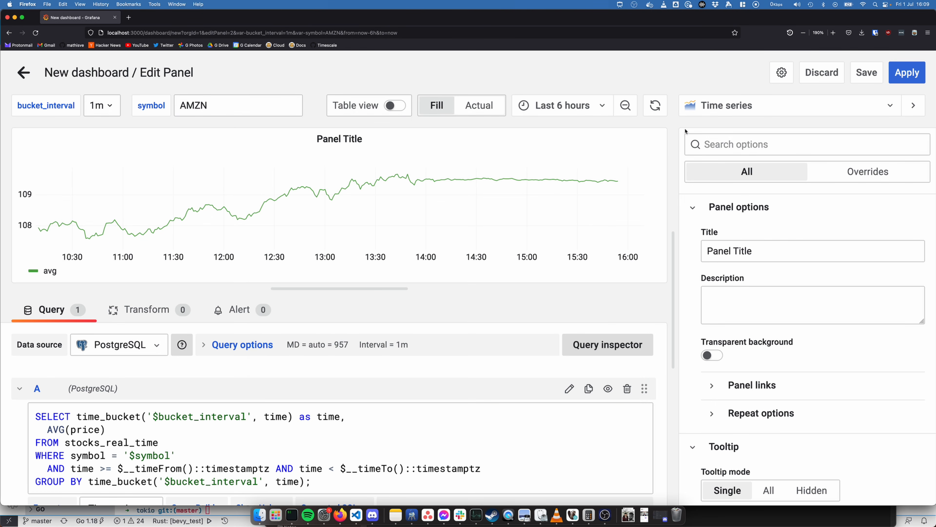
Set the time range to Last 2 days and the bucket_interval variable to 30m
{"action": "left_click", "coordinate": [554, 107]}
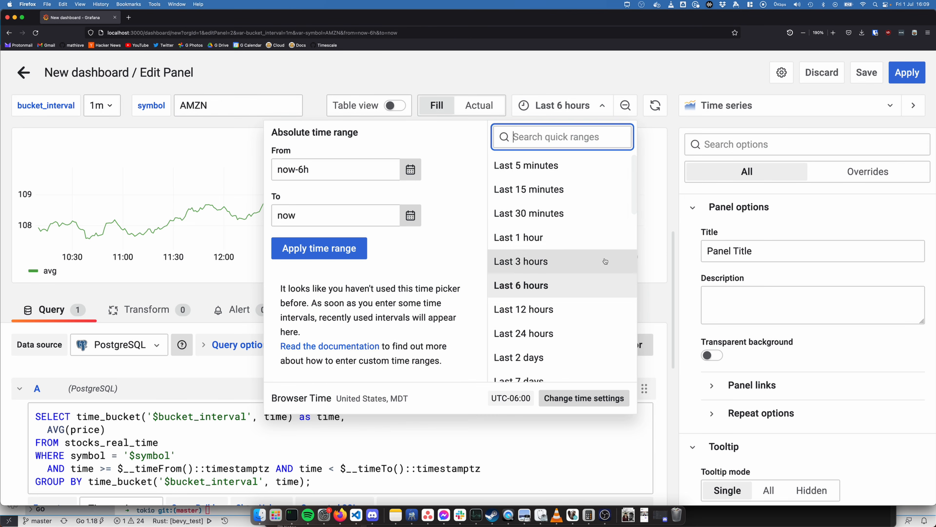
{"action": "scroll", "coordinate": [569, 318], "scroll_direction": "down", "scroll_amount": 2}
{"action": "left_click", "coordinate": [550, 344]}
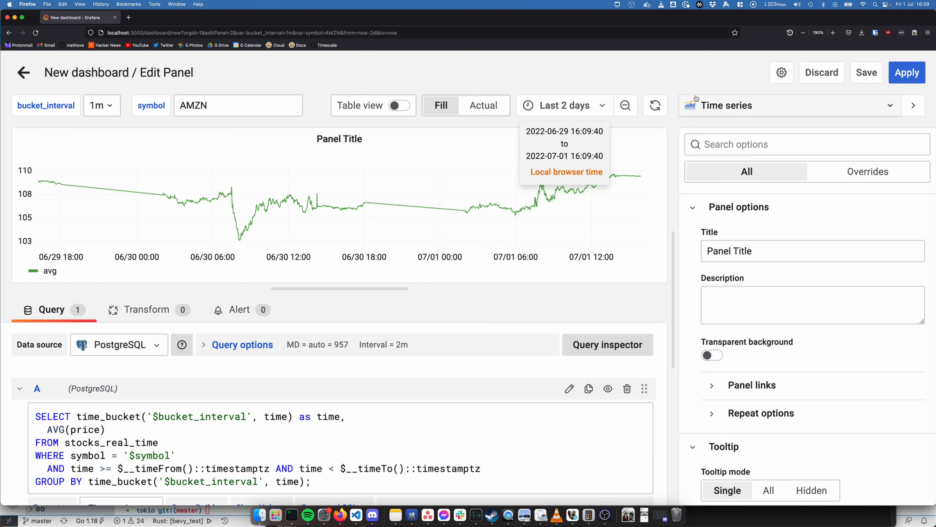
{"action": "left_click", "coordinate": [101, 110]}
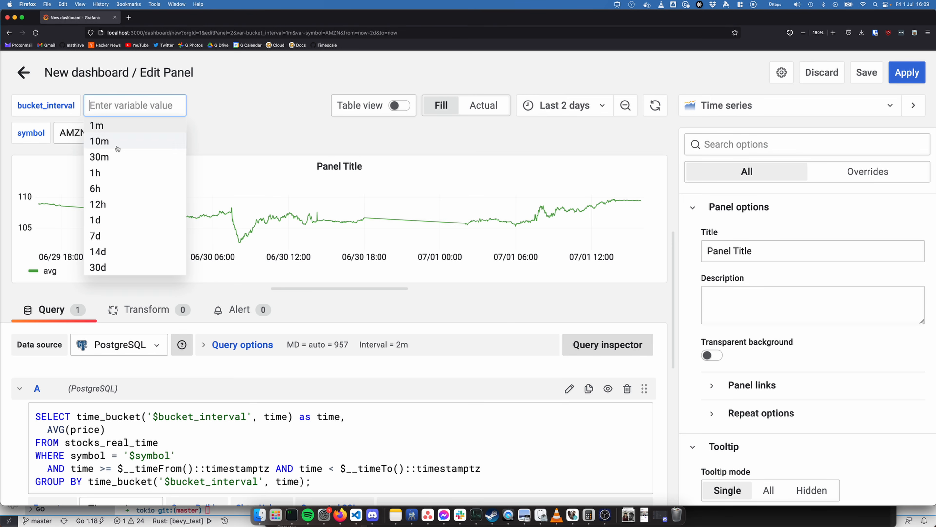
{"action": "left_click", "coordinate": [104, 155]}
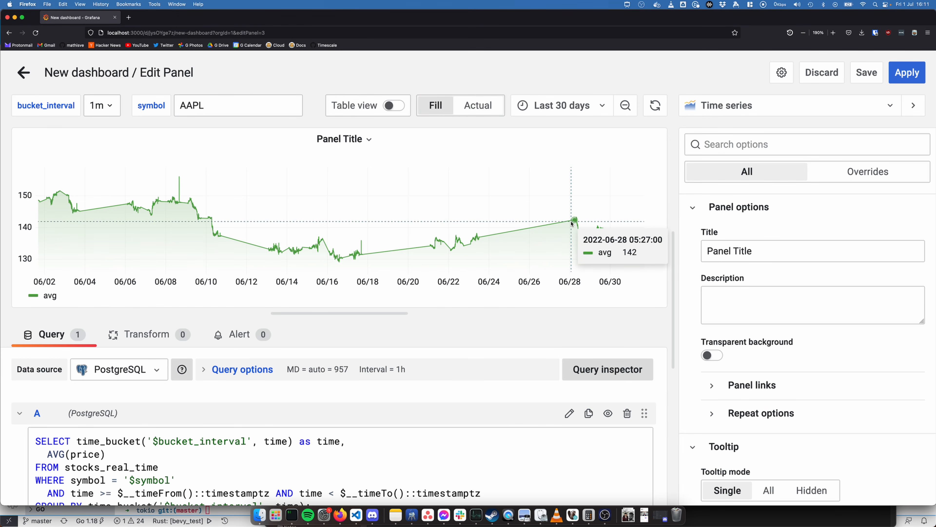
Look through the panel's display options down to the Graph styles settings for opacity, line style and null values
{"action": "scroll", "coordinate": [807, 291], "scroll_direction": "down", "scroll_amount": 6}
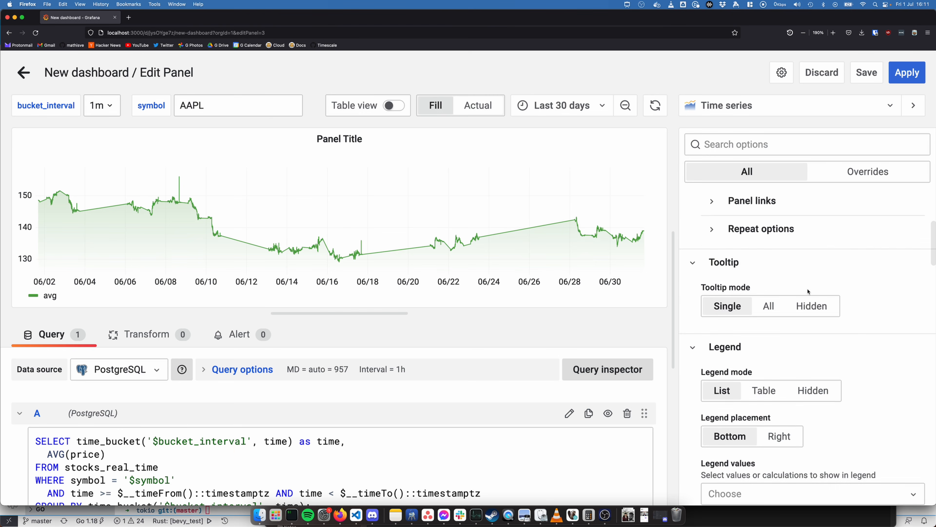
{"action": "scroll", "coordinate": [807, 292], "scroll_direction": "down", "scroll_amount": 5}
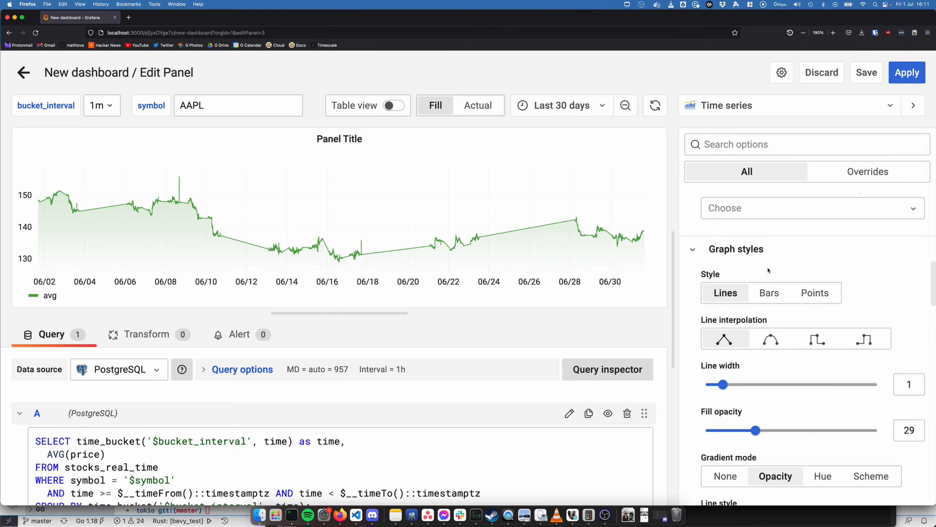
{"action": "scroll", "coordinate": [793, 291], "scroll_direction": "down", "scroll_amount": 4}
{"action": "scroll", "coordinate": [769, 270], "scroll_direction": "down", "scroll_amount": 2}
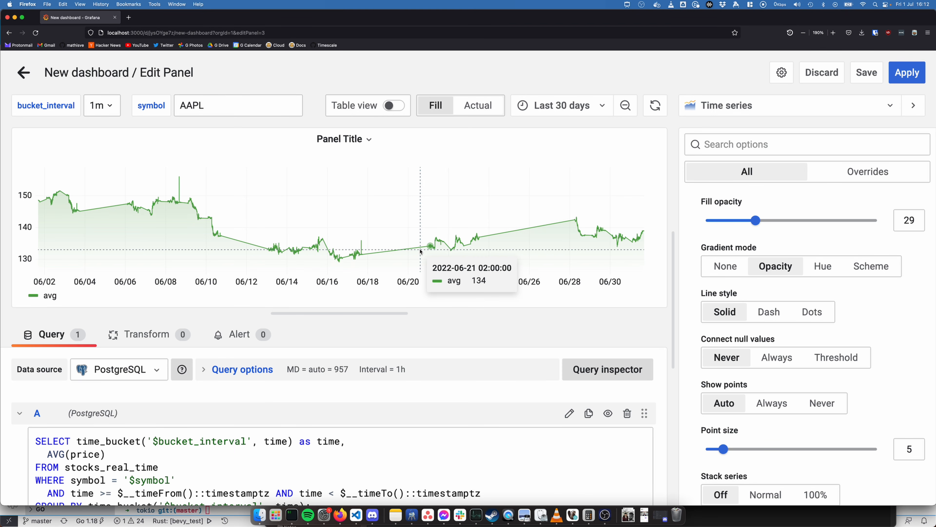
Replace time_bucket with time_bucket_gapfill in the SELECT and GROUP BY clauses and run the query
{"action": "scroll", "coordinate": [258, 421], "scroll_direction": "down", "scroll_amount": 3}
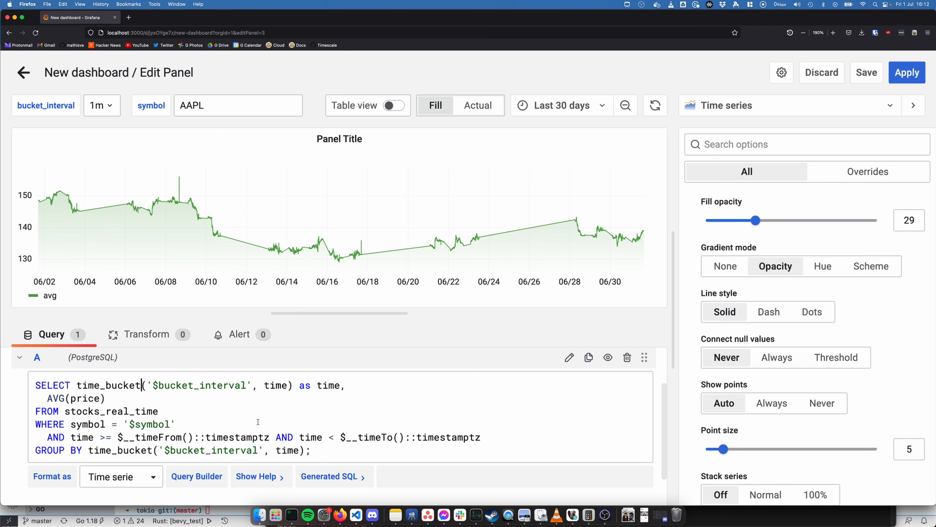
{"action": "type", "text": "_gapfill"}
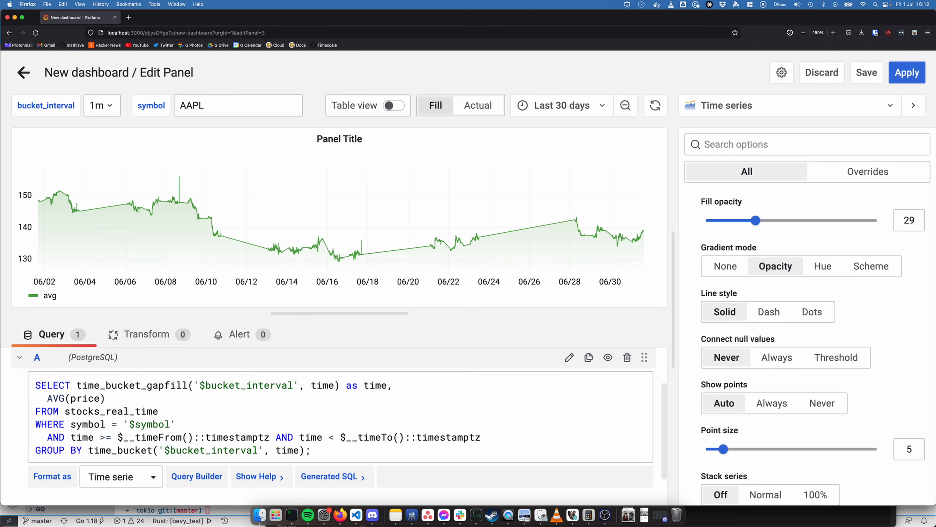
{"action": "left_click", "coordinate": [155, 448]}
{"action": "type", "text": "_gapfill"}
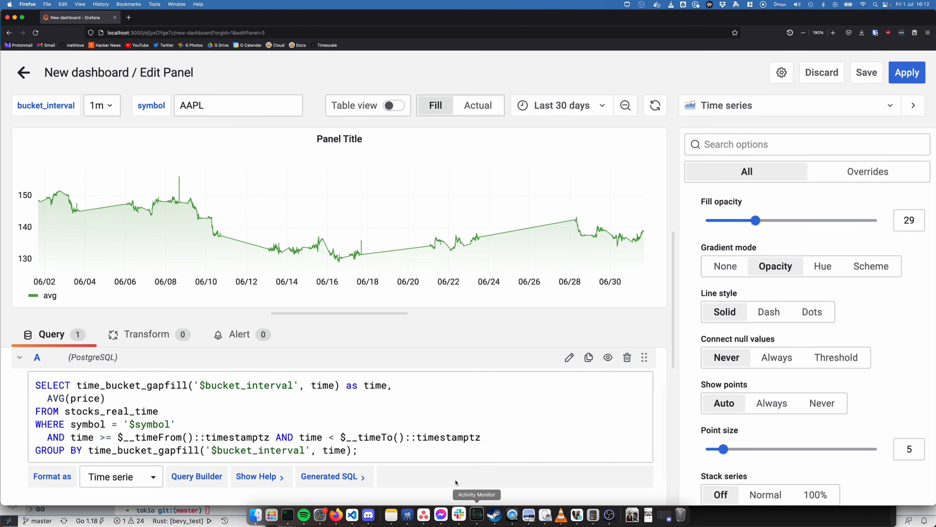
{"action": "left_click", "coordinate": [446, 495]}
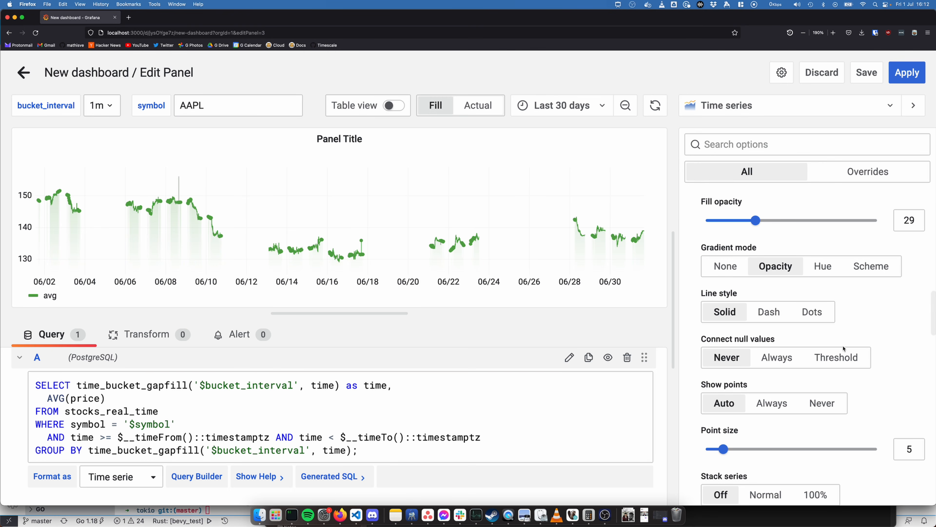
Set Connect null values to Threshold with a limit of 48h
{"action": "left_click", "coordinate": [849, 357]}
{"action": "left_click_drag", "start_coordinate": [897, 357], "coordinate": [903, 356]}
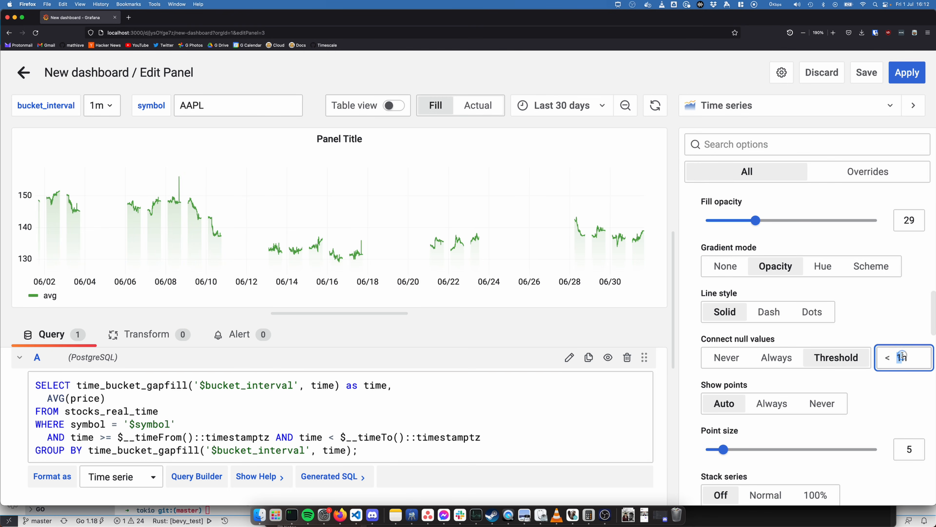
{"action": "type", "text": "48"}
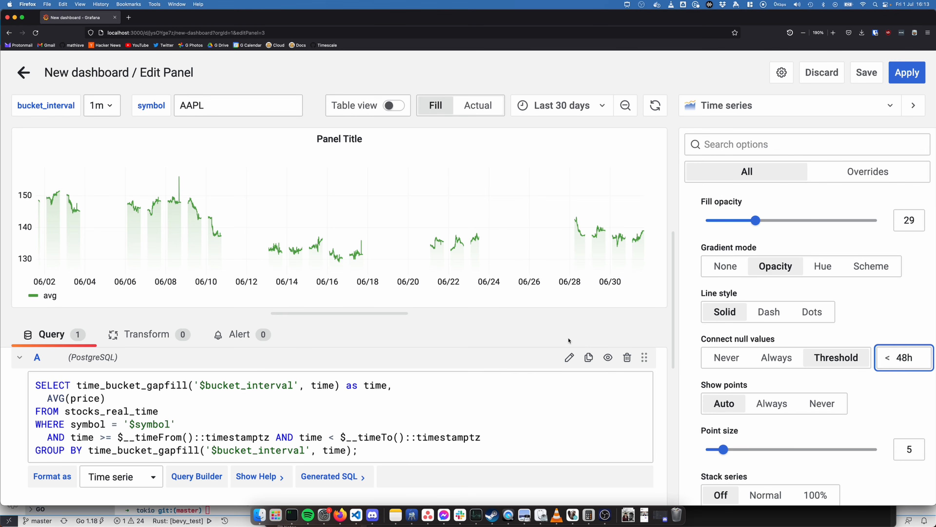
{"action": "key", "text": "Return"}
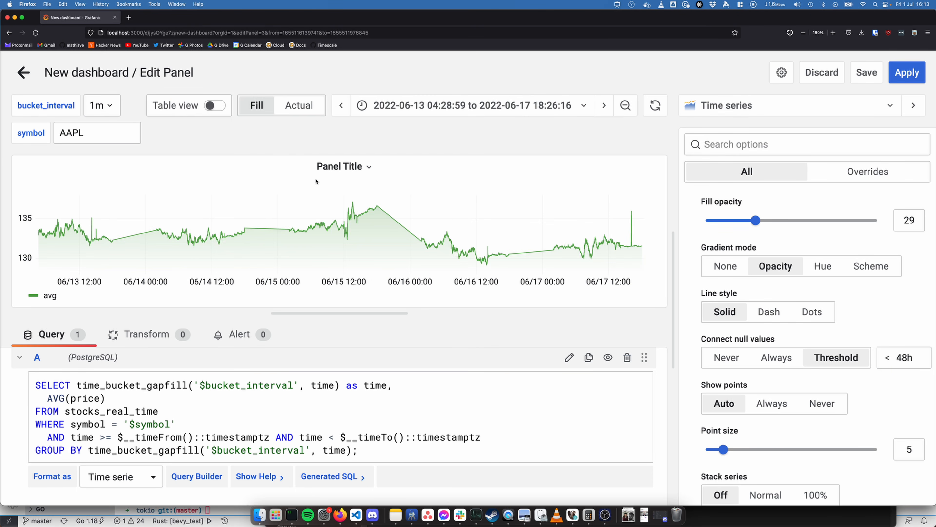
Shift the chart's time range one step forward, then reset it to Last 30 days
{"action": "left_click", "coordinate": [603, 106]}
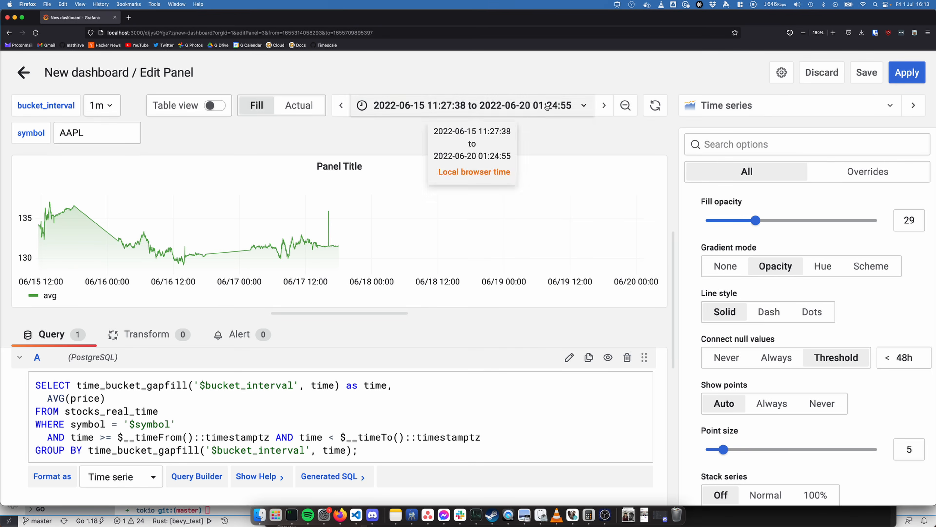
{"action": "left_click", "coordinate": [584, 106]}
{"action": "scroll", "coordinate": [535, 332], "scroll_direction": "down", "scroll_amount": 2}
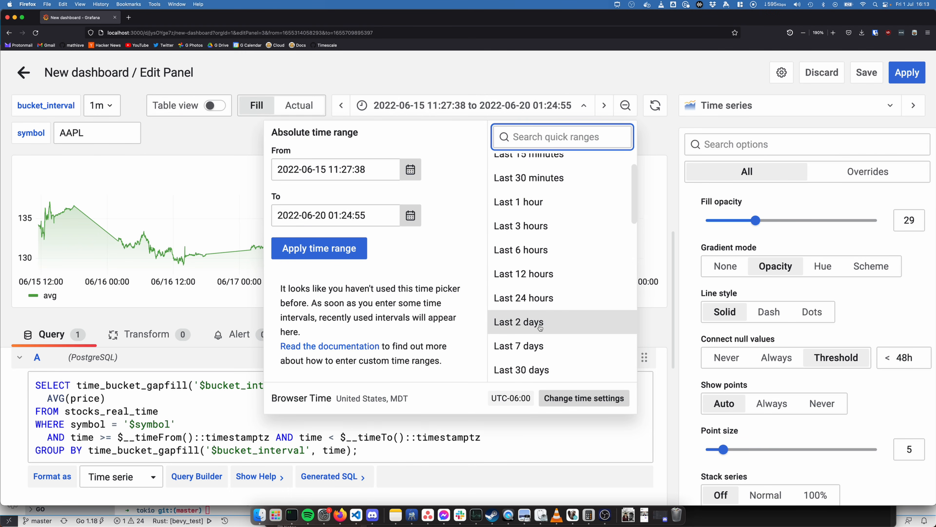
{"action": "left_click", "coordinate": [539, 367]}
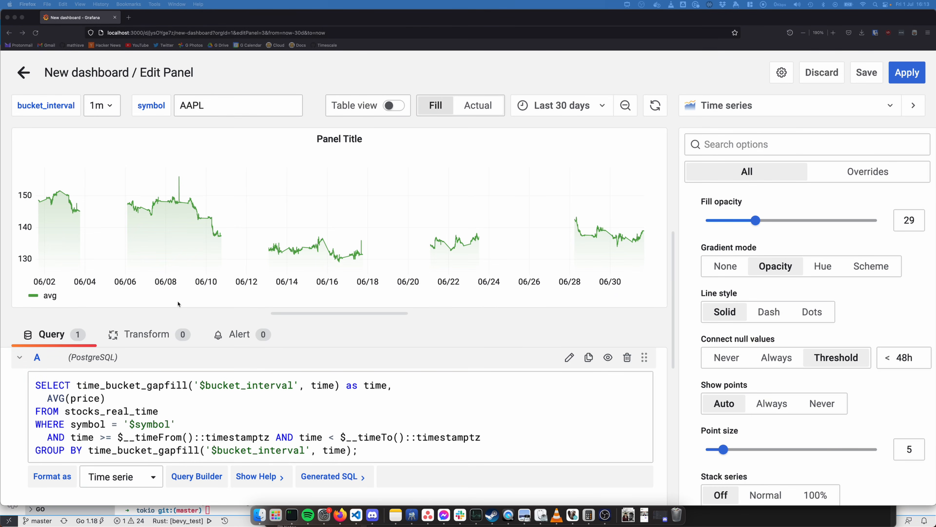
Change the symbol dashboard variable to type Query, using SELECT DISTINCT(symbol) FROM company ORDER BY symbol ASC;
{"action": "scroll", "coordinate": [280, 395], "scroll_direction": "down", "scroll_amount": 1}
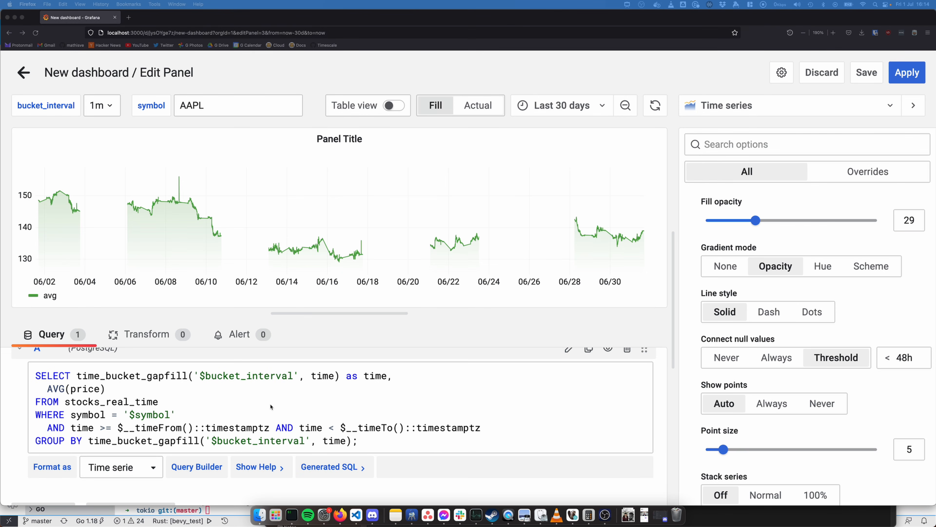
{"action": "scroll", "coordinate": [400, 428], "scroll_direction": "up", "scroll_amount": 2}
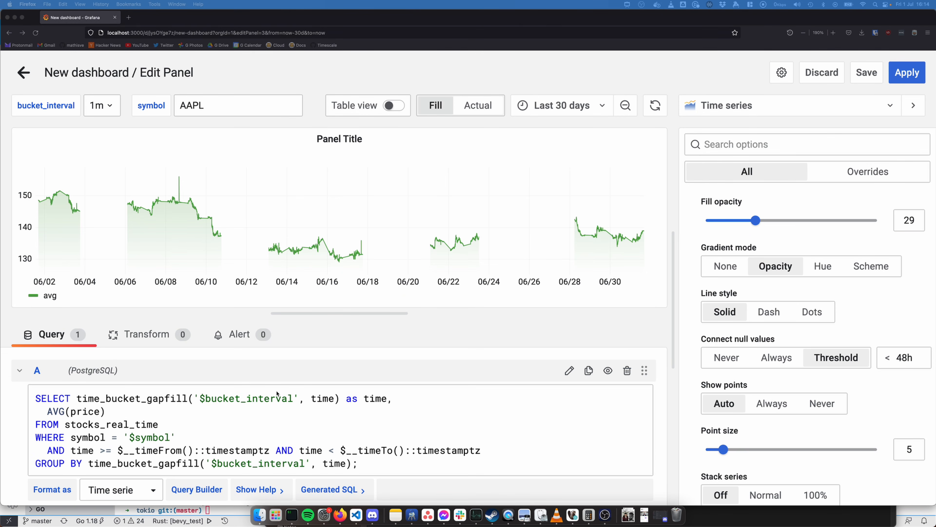
{"action": "left_click", "coordinate": [782, 72]}
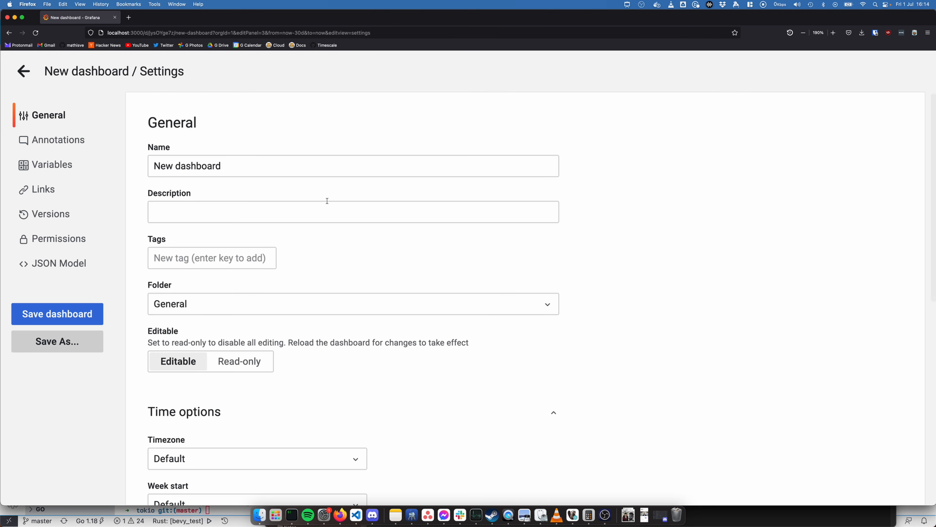
{"action": "left_click", "coordinate": [61, 169]}
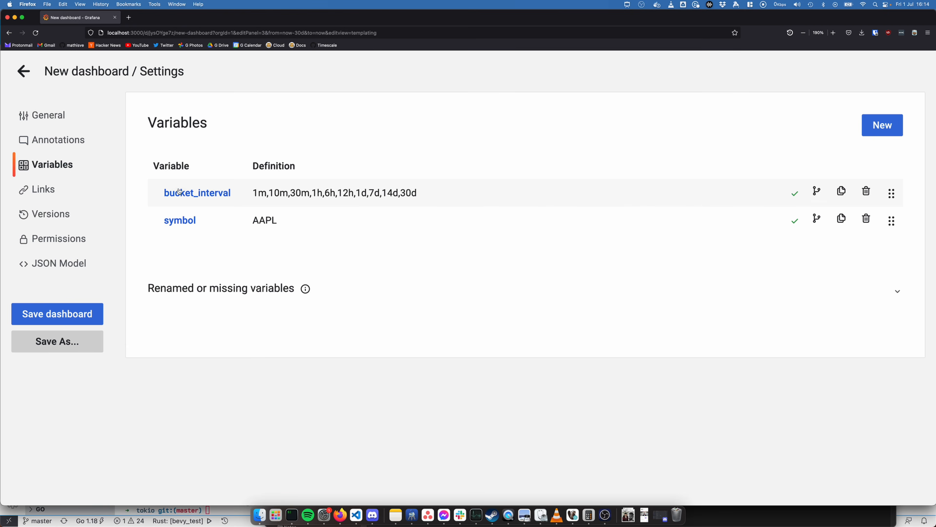
{"action": "left_click", "coordinate": [292, 218]}
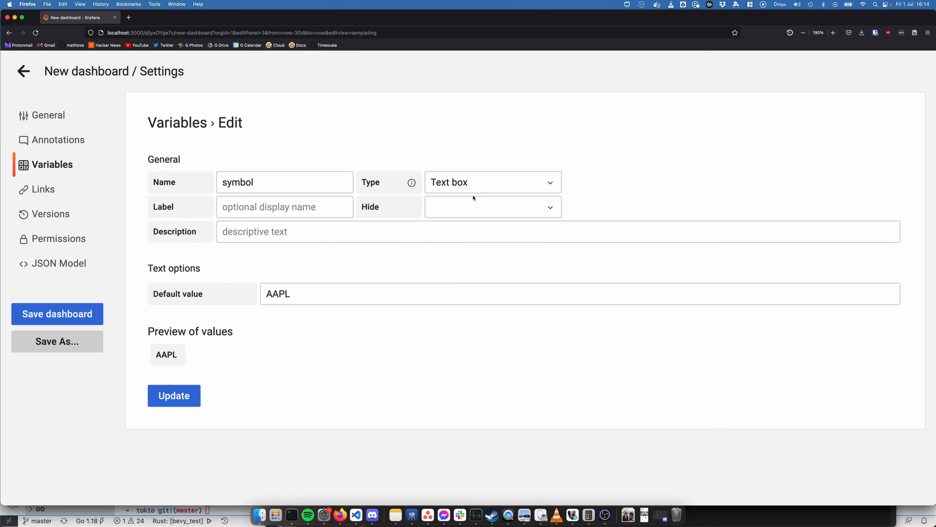
{"action": "left_click", "coordinate": [462, 178]}
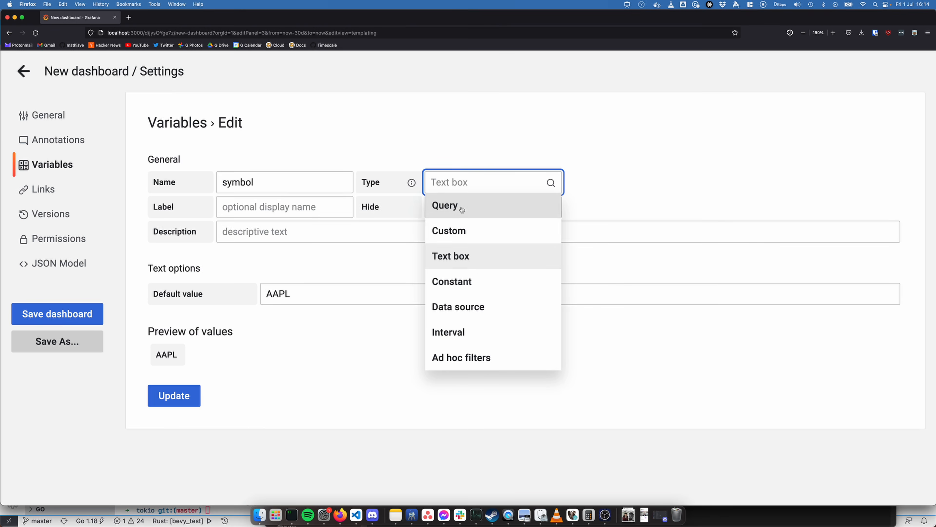
{"action": "left_click", "coordinate": [442, 205]}
{"action": "type", "text": "SELECT DISTINCT(symbol) FROM company ORDER BY symbol ASC;"}
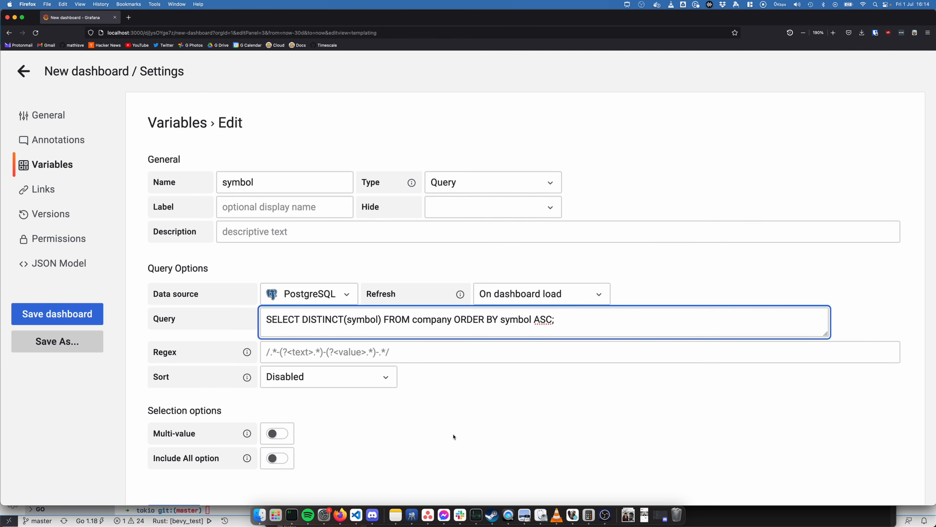
Enable Multi-value selection for the symbol variable and update the variable
{"action": "scroll", "coordinate": [441, 416], "scroll_direction": "down", "scroll_amount": 1}
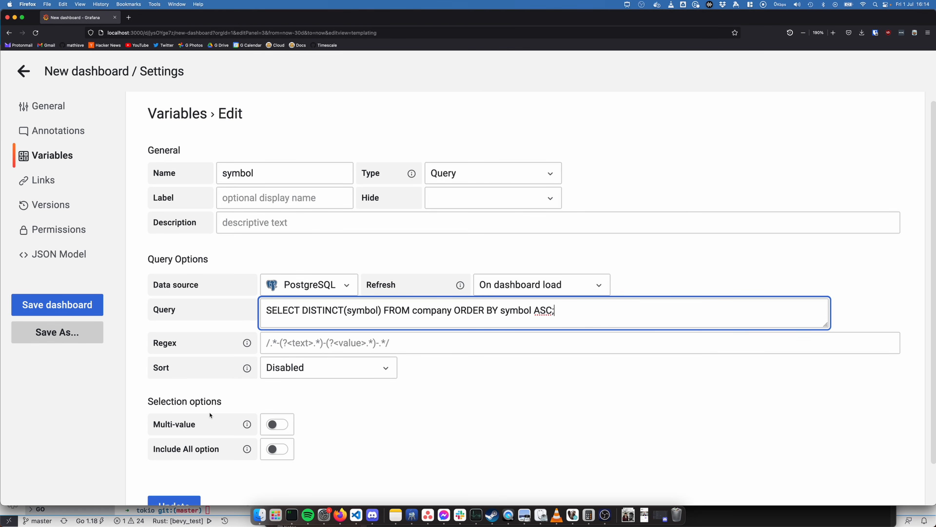
{"action": "left_click", "coordinate": [280, 425]}
{"action": "scroll", "coordinate": [315, 423], "scroll_direction": "down", "scroll_amount": 5}
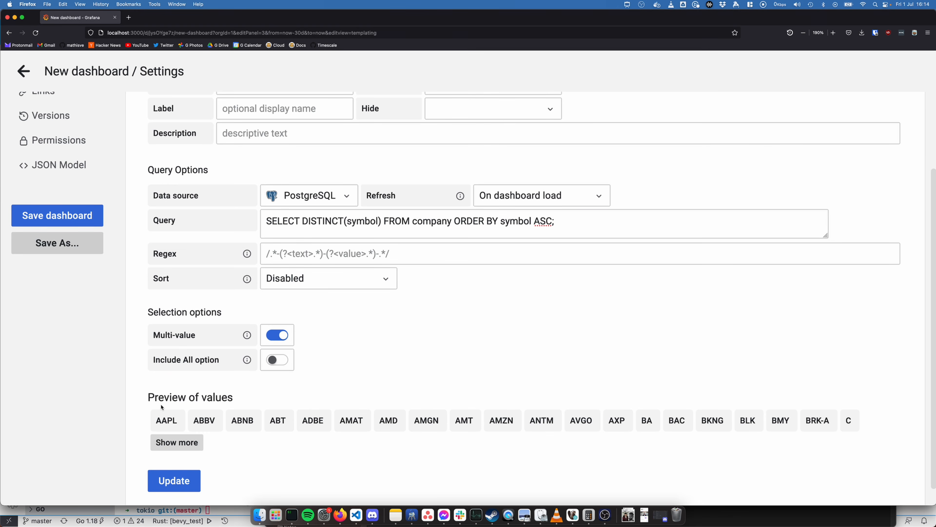
{"action": "left_click", "coordinate": [182, 483]}
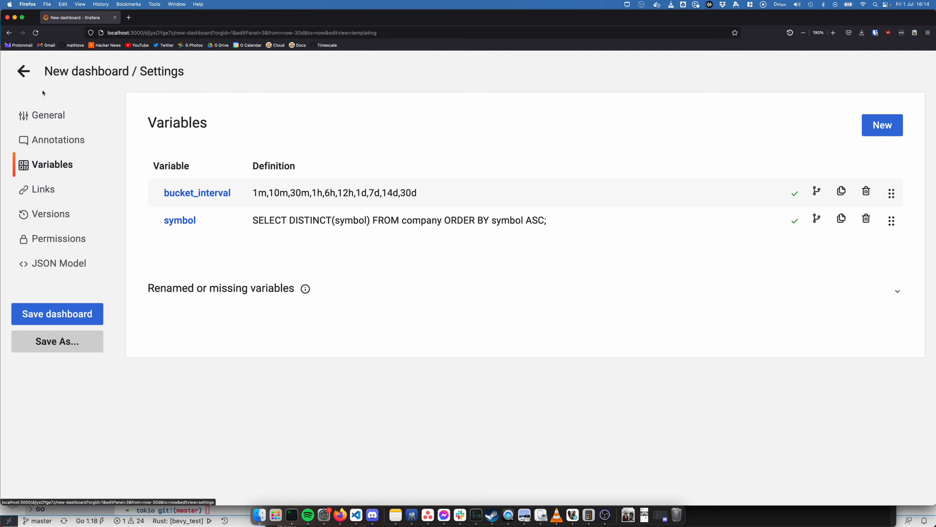
Return to the panel editor and select AMD in addition to AAPL for the symbol variable
{"action": "left_click", "coordinate": [23, 71]}
{"action": "left_click", "coordinate": [197, 107]}
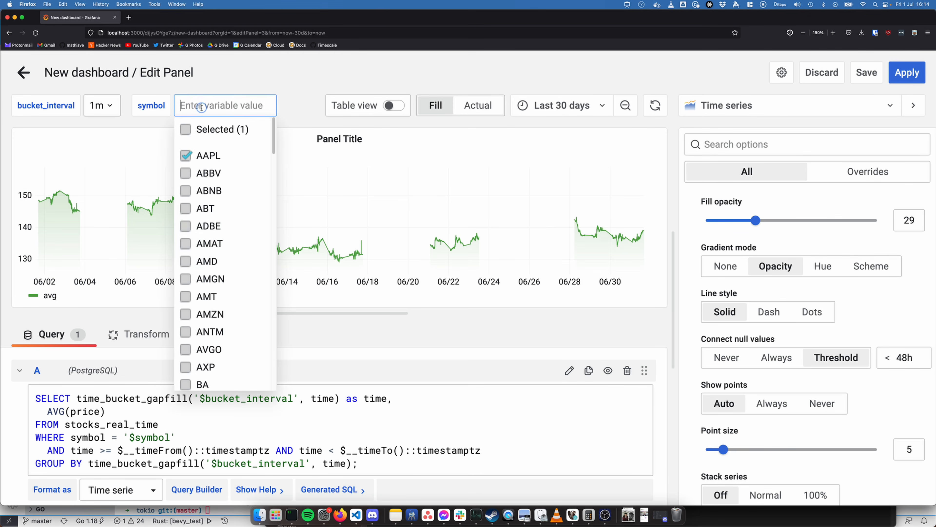
{"action": "scroll", "coordinate": [195, 281], "scroll_direction": "down", "scroll_amount": 1}
{"action": "scroll", "coordinate": [196, 281], "scroll_direction": "down", "scroll_amount": 7}
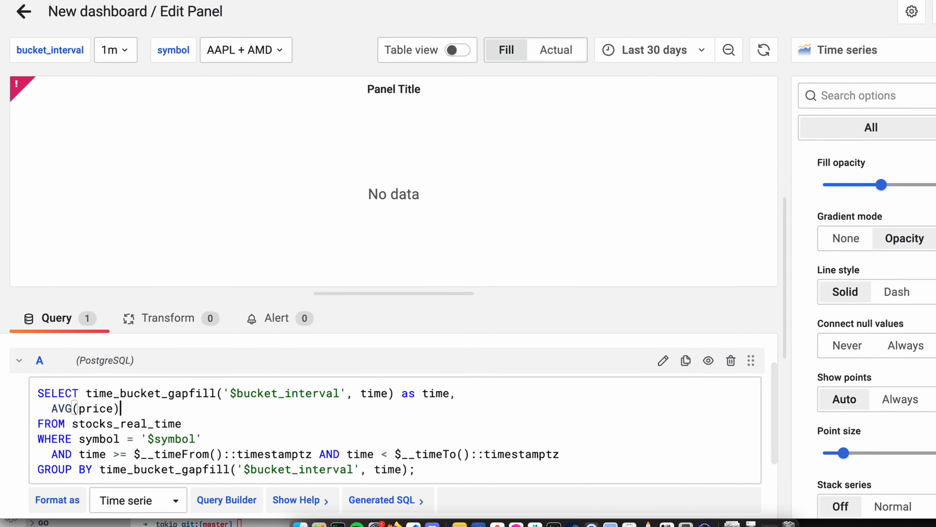
Add symbol as a further column on its own line after AVG(price) in the SELECT clause
{"action": "type", "text": ","}
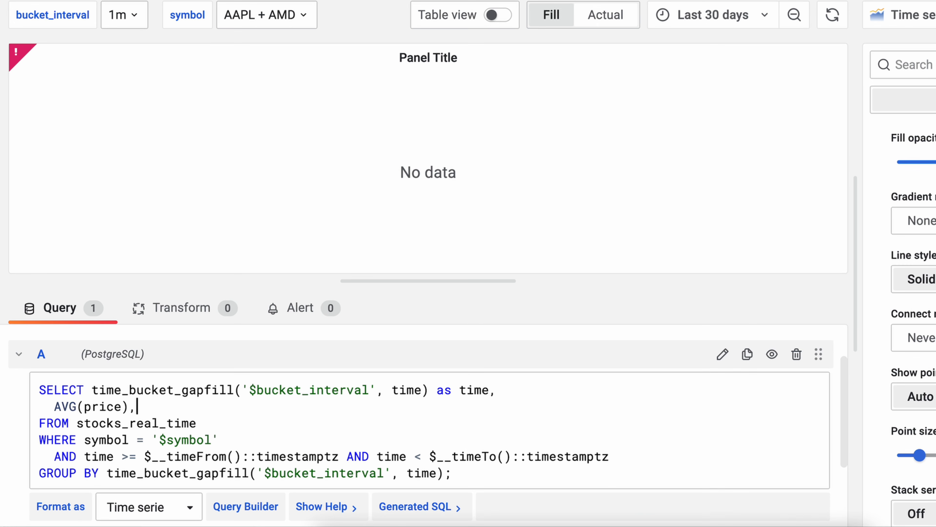
{"action": "key", "text": "Return"}
{"action": "type", "text": "symbol"}
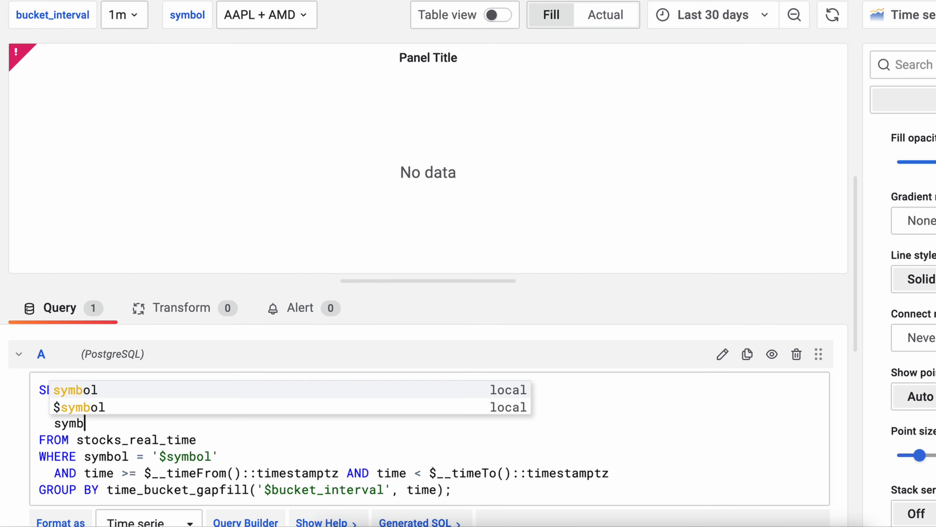
{"action": "key", "text": "Escape"}
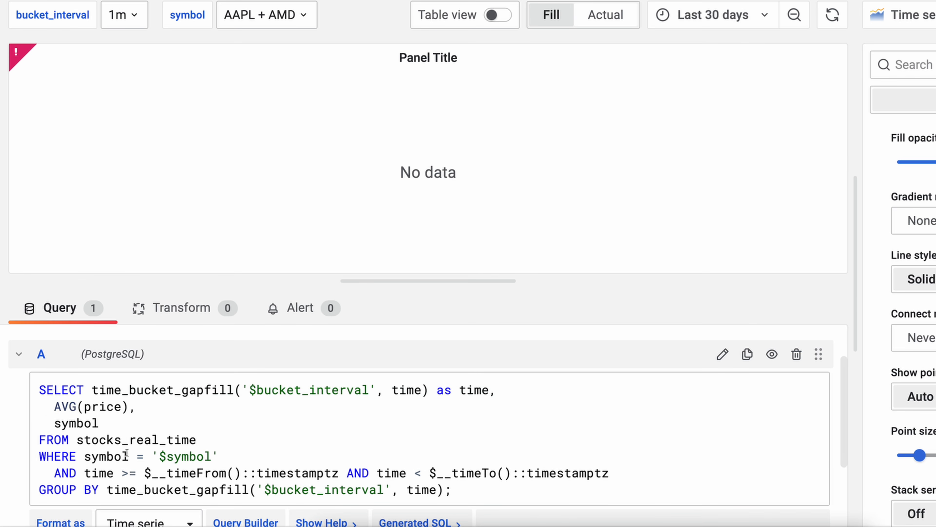
Change the WHERE condition on symbol to symbol in ($symbol), removing the quotes around the variable
{"action": "left_click_drag", "start_coordinate": [136, 457], "coordinate": [145, 457]}
{"action": "type", "text": "in"}
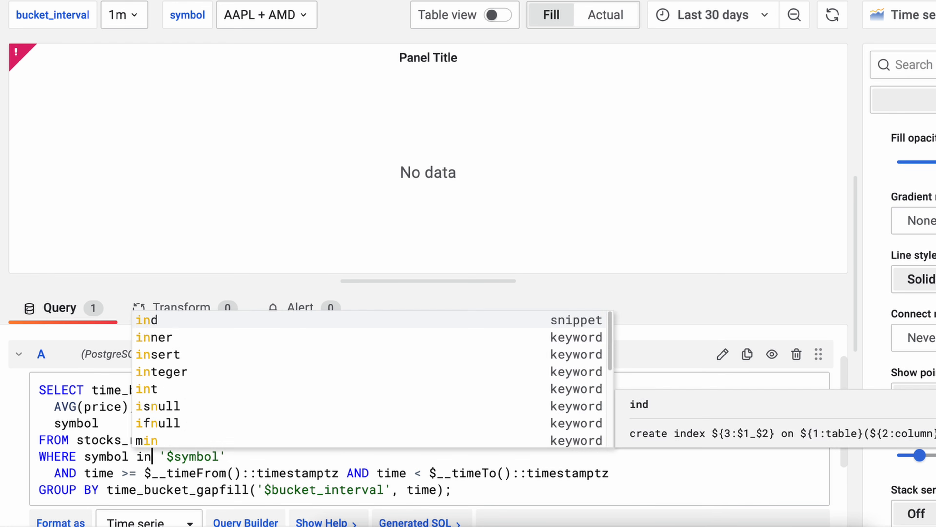
{"action": "key", "text": "Right"}
{"action": "key", "text": "Right"}
{"action": "key", "text": "BackSpace"}
{"action": "type", "text": "("}
{"action": "key", "text": "Right"}
{"action": "key", "text": "Right"}
{"action": "key", "text": "Right"}
{"action": "key", "text": "Right"}
{"action": "key", "text": "Right"}
{"action": "key", "text": "Right"}
{"action": "key", "text": "Right"}
{"action": "key", "text": "Right"}
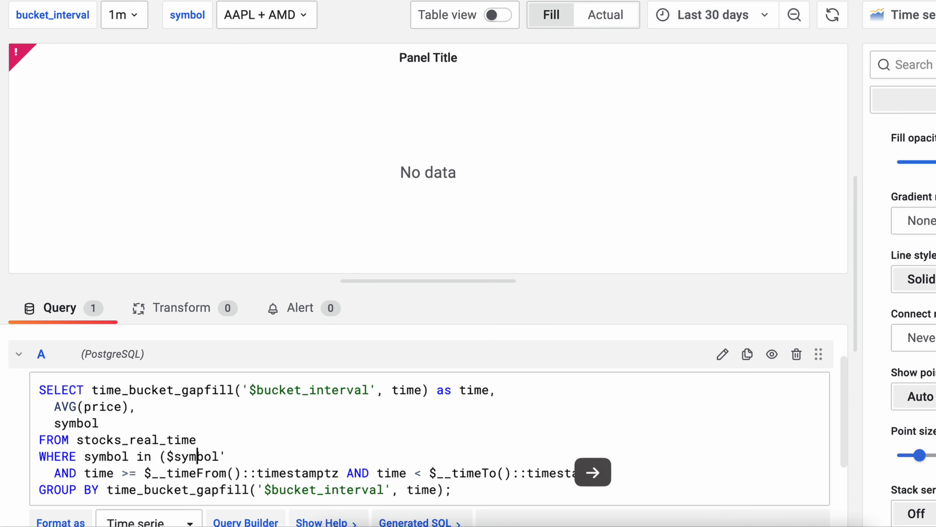
{"action": "key", "text": "BackSpace"}
{"action": "type", "text": ")"}
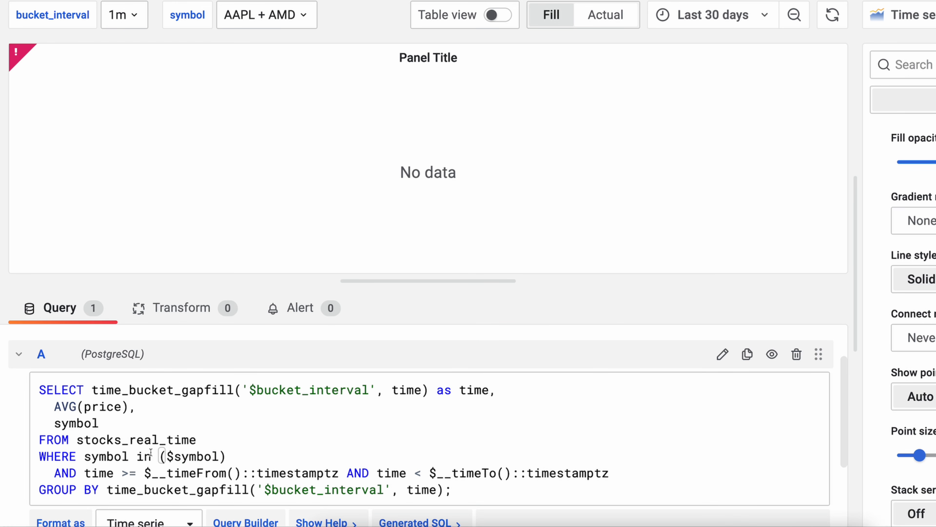
Add symbol as a second grouping expression in the GROUP BY clause, removing the closing semicolon
{"action": "left_click", "coordinate": [445, 489]}
{"action": "type", "text": ", symbol"}
{"action": "key", "text": "Delete"}
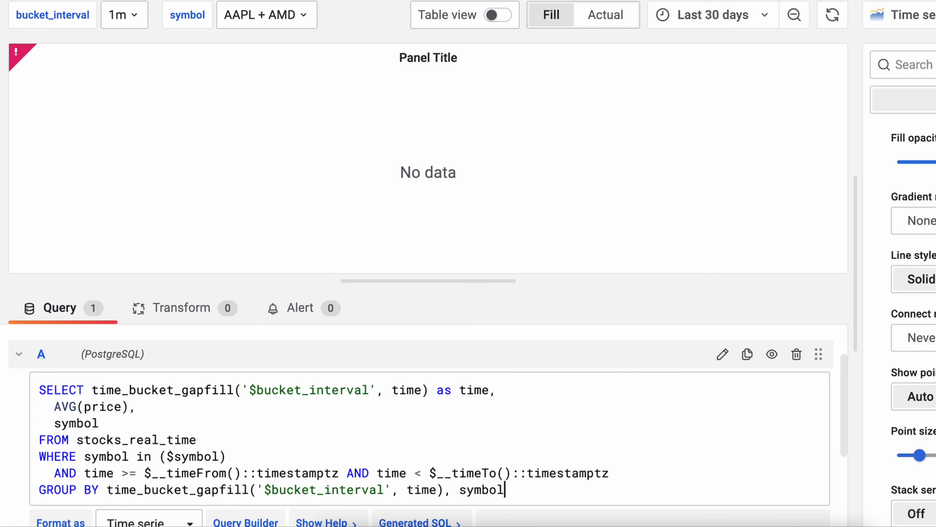
Add a final line ORDER BY time; to the query, below the GROUP BY clause
{"action": "key", "text": "Return"}
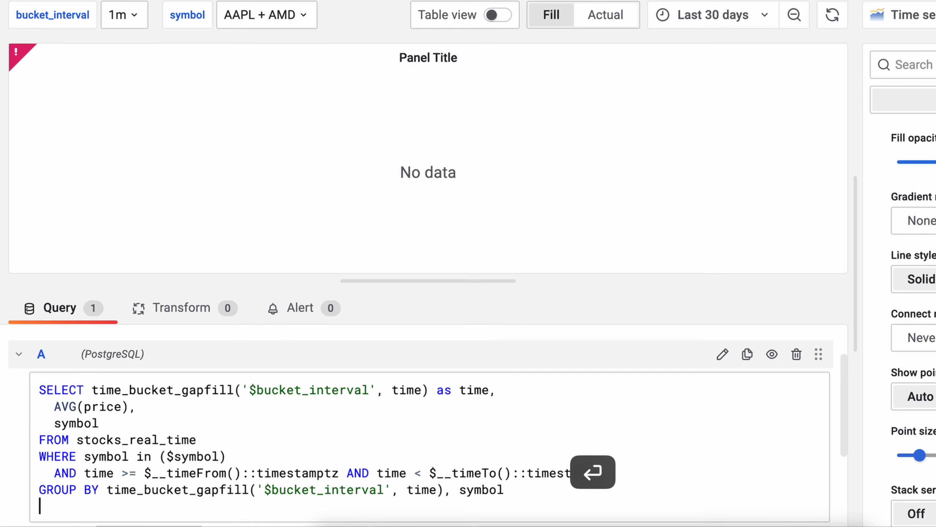
{"action": "type", "text": "or"}
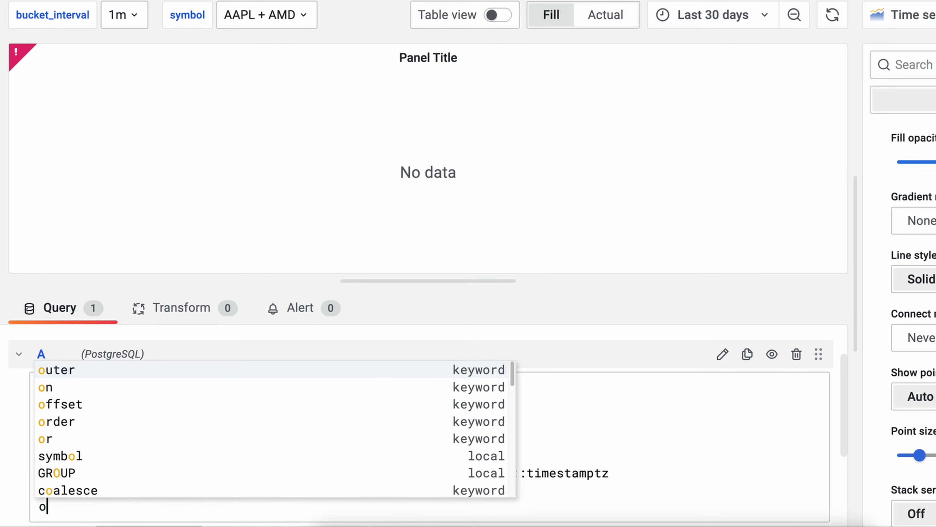
{"action": "key", "text": "BackSpace"}
{"action": "key", "text": "BackSpace"}
{"action": "type", "text": "ORDER BY ti"}
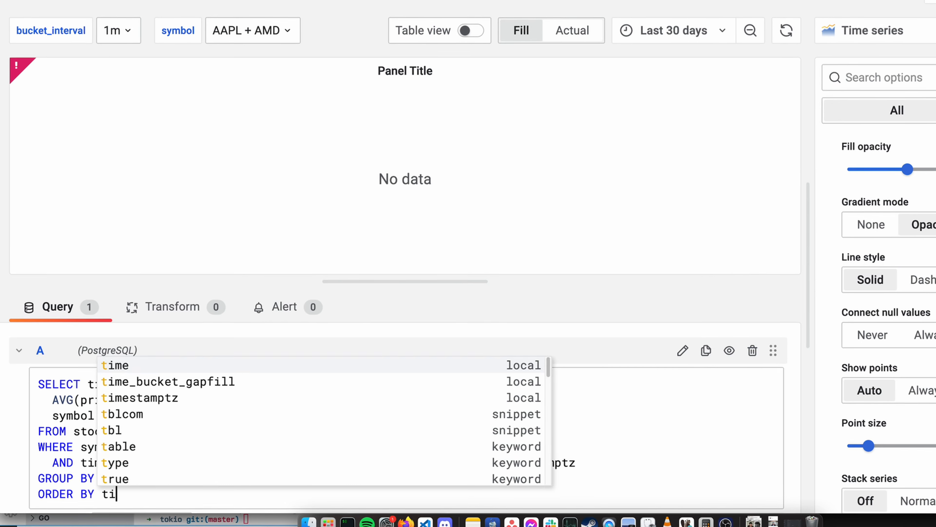
{"action": "key", "text": "Return"}
{"action": "type", "text": ";"}
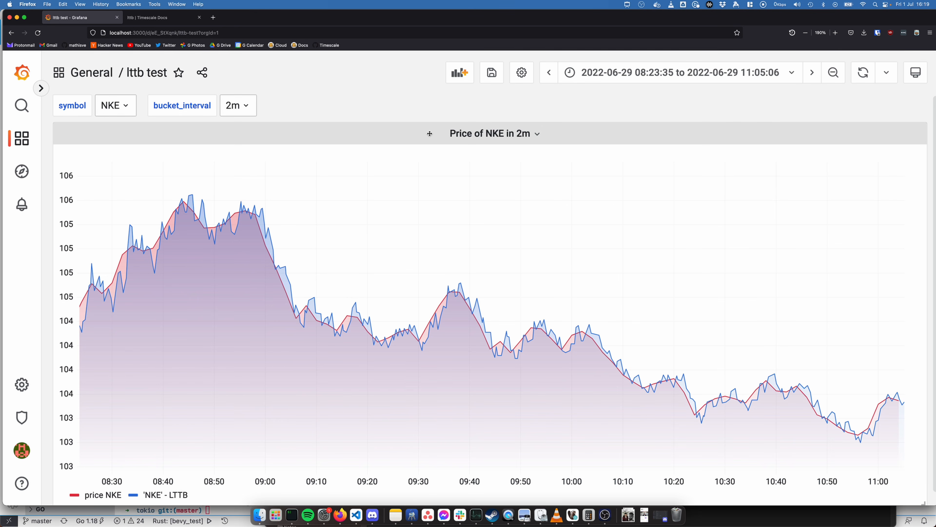
Open the price panel of the lttb test dashboard for editing and enlarge its query area
{"action": "left_click", "coordinate": [475, 138]}
{"action": "left_click", "coordinate": [494, 173]}
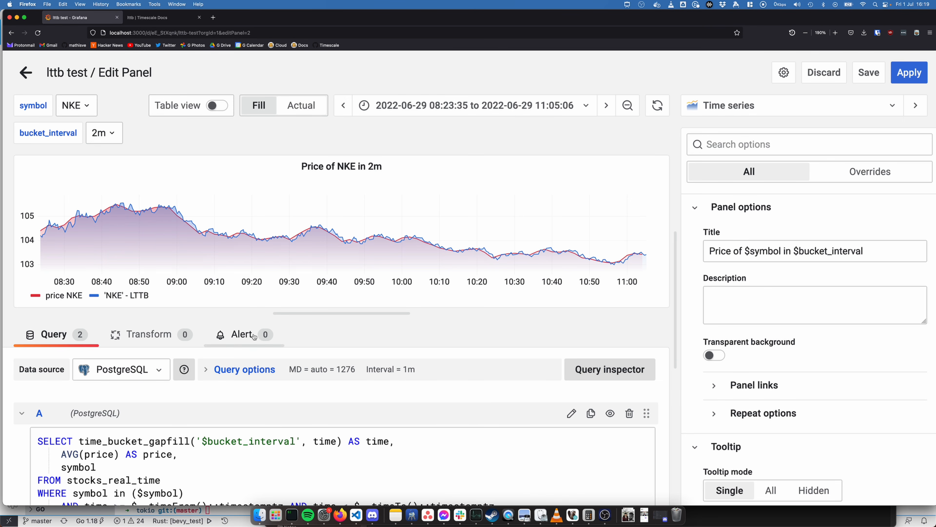
{"action": "left_click_drag", "start_coordinate": [343, 308], "coordinate": [343, 230]}
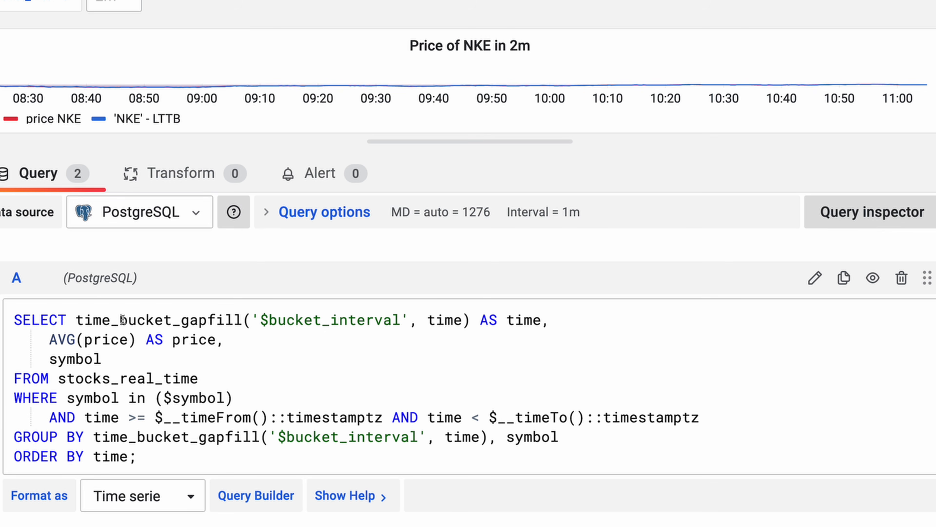
Examine query B, focusing on the toolkit_experimental.lttb arguments that compute the number of points from $__to, $__from and $__interval_ms
{"action": "scroll", "coordinate": [239, 321], "scroll_direction": "down", "scroll_amount": 5}
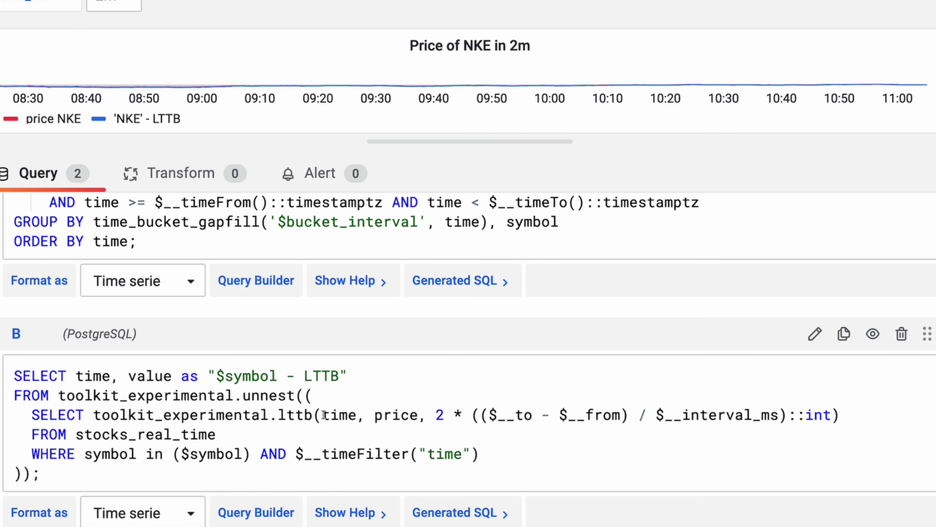
{"action": "left_click_drag", "start_coordinate": [322, 415], "coordinate": [778, 417]}
{"action": "left_click", "coordinate": [560, 415]}
{"action": "left_click_drag", "start_coordinate": [487, 414], "coordinate": [754, 414]}
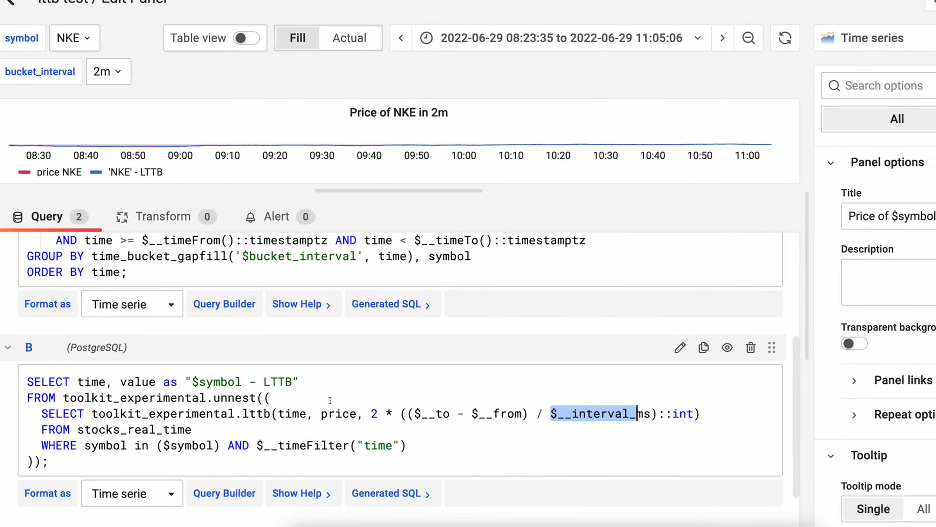